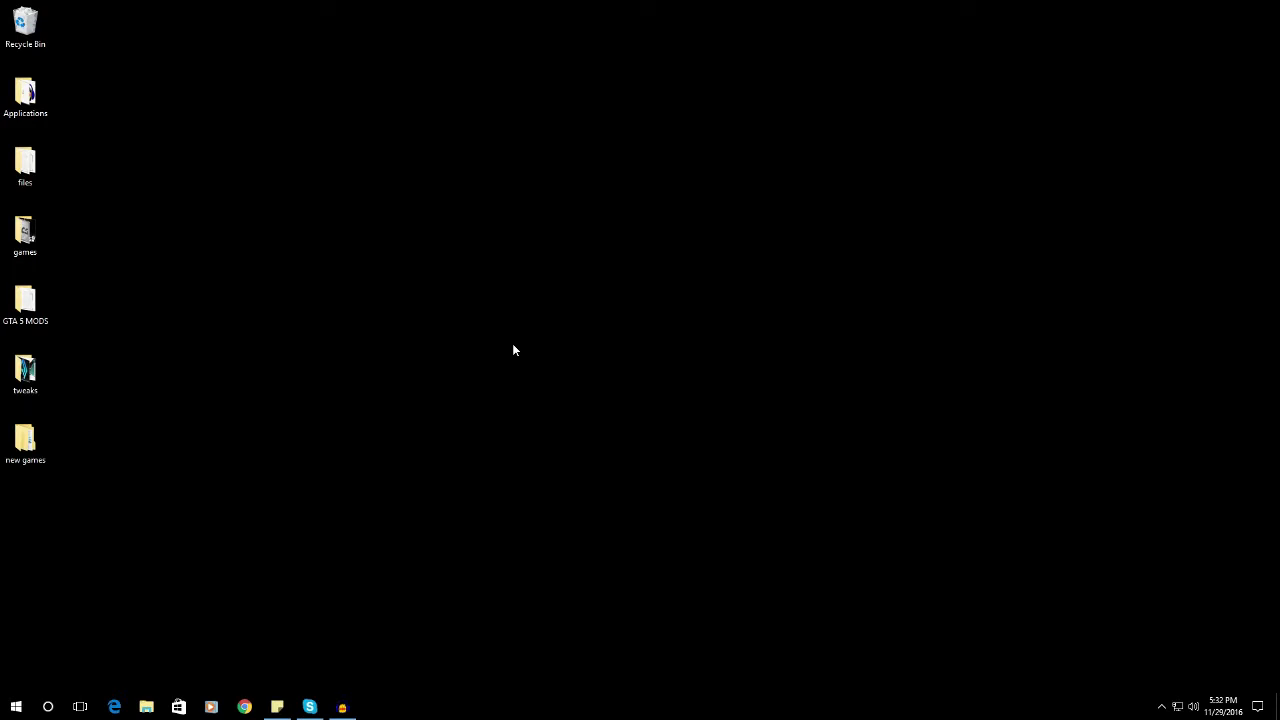
Step: Open Chrome and run a Google search for 'ddu'
left_click(244, 707)
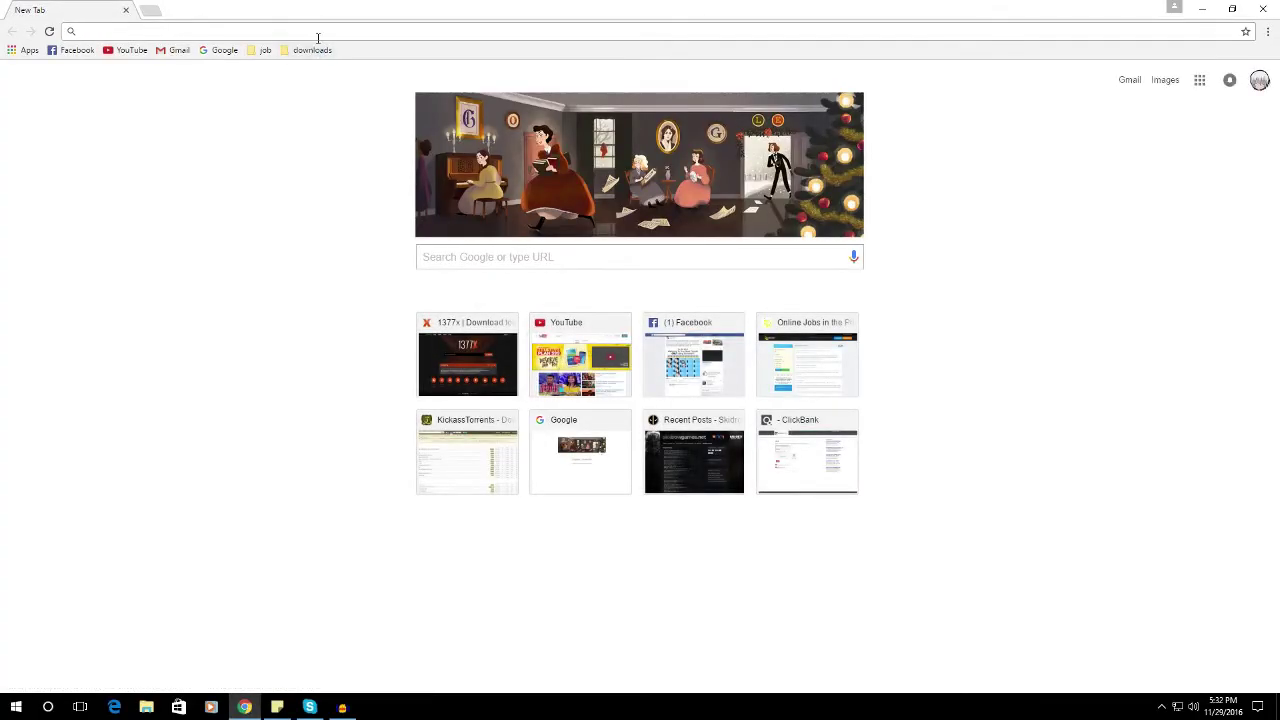
left_click(318, 38)
type("dduy")
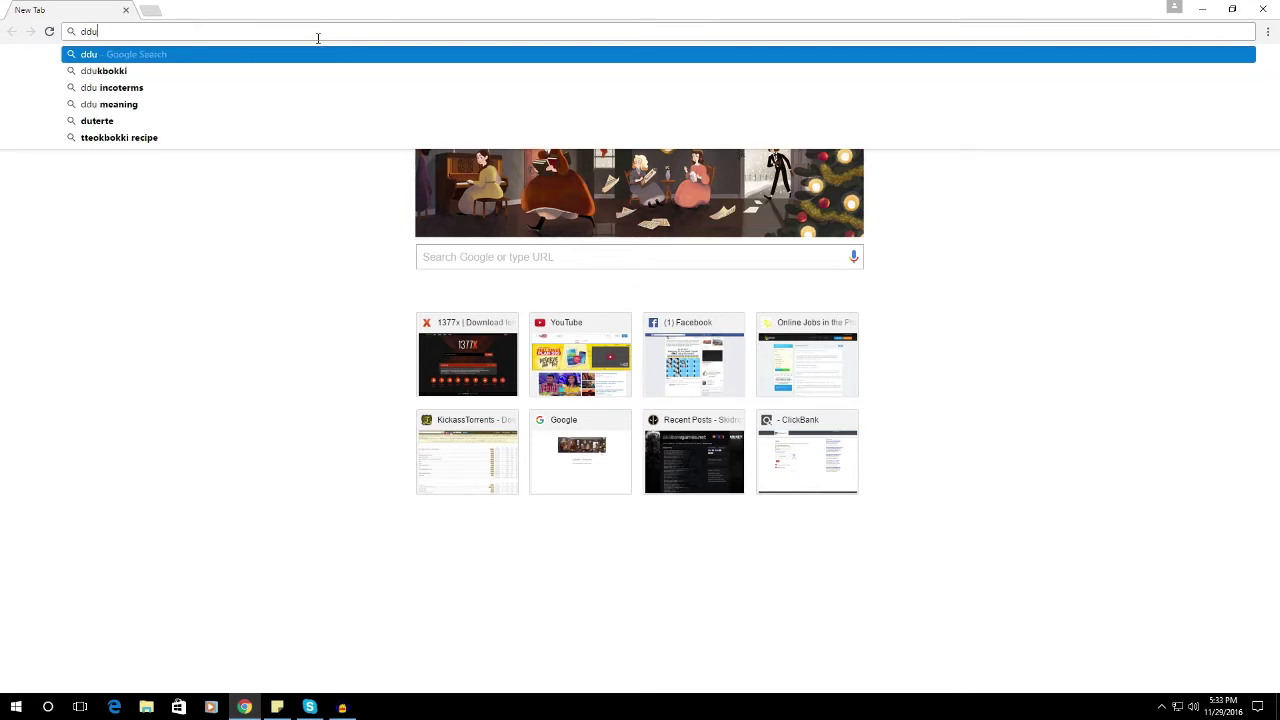
key("Return")
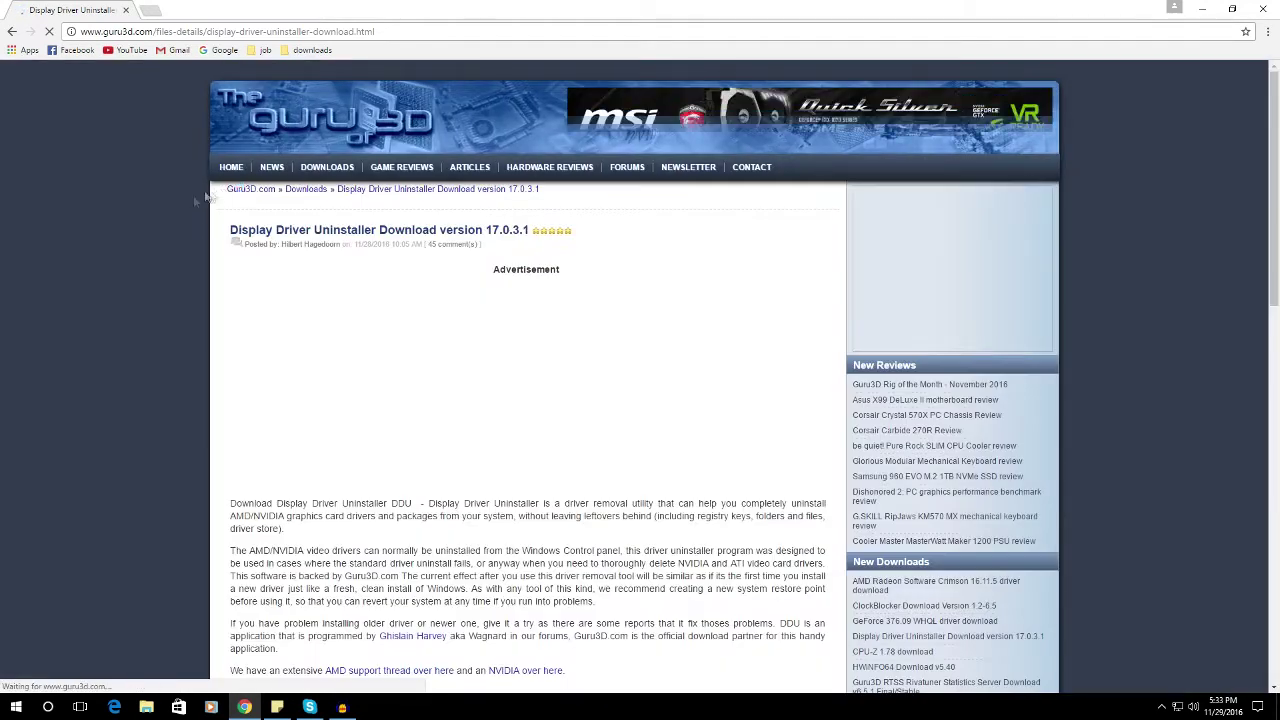
Step: Scroll to the download locations and download DDU version 17.0.3.1
scroll(128, 275, "down", 1)
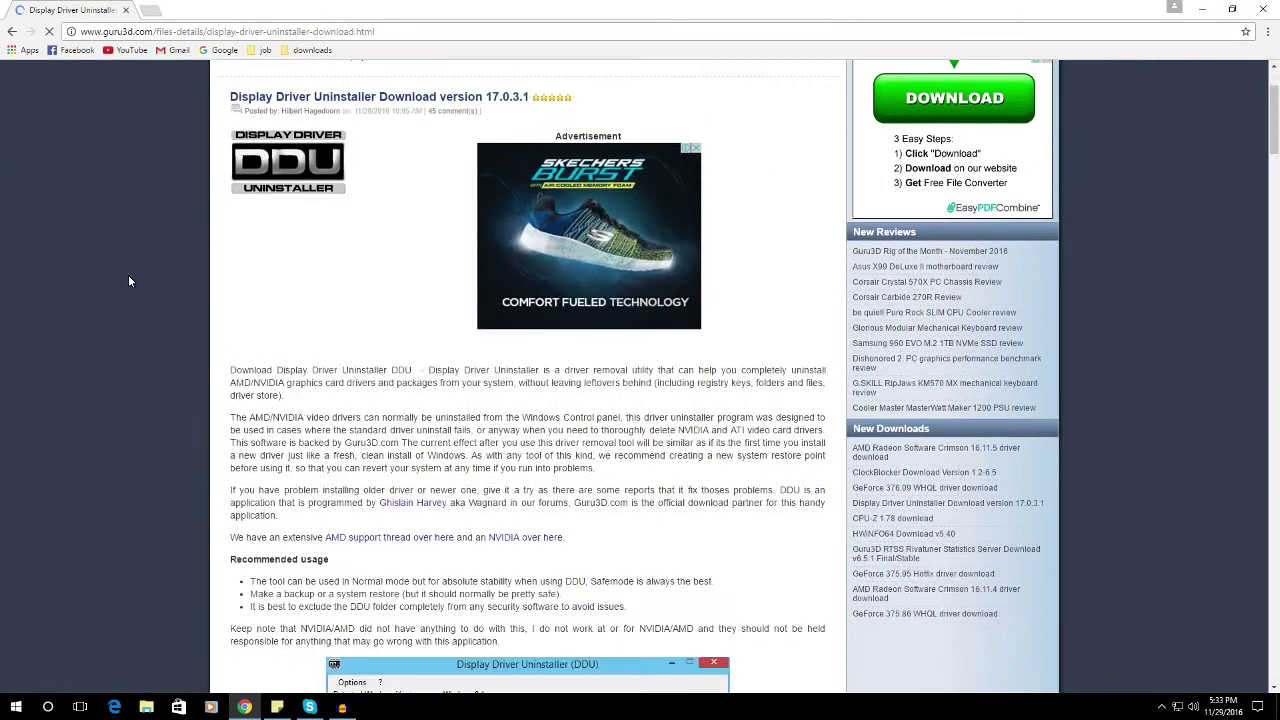
scroll(128, 275, "down", 10)
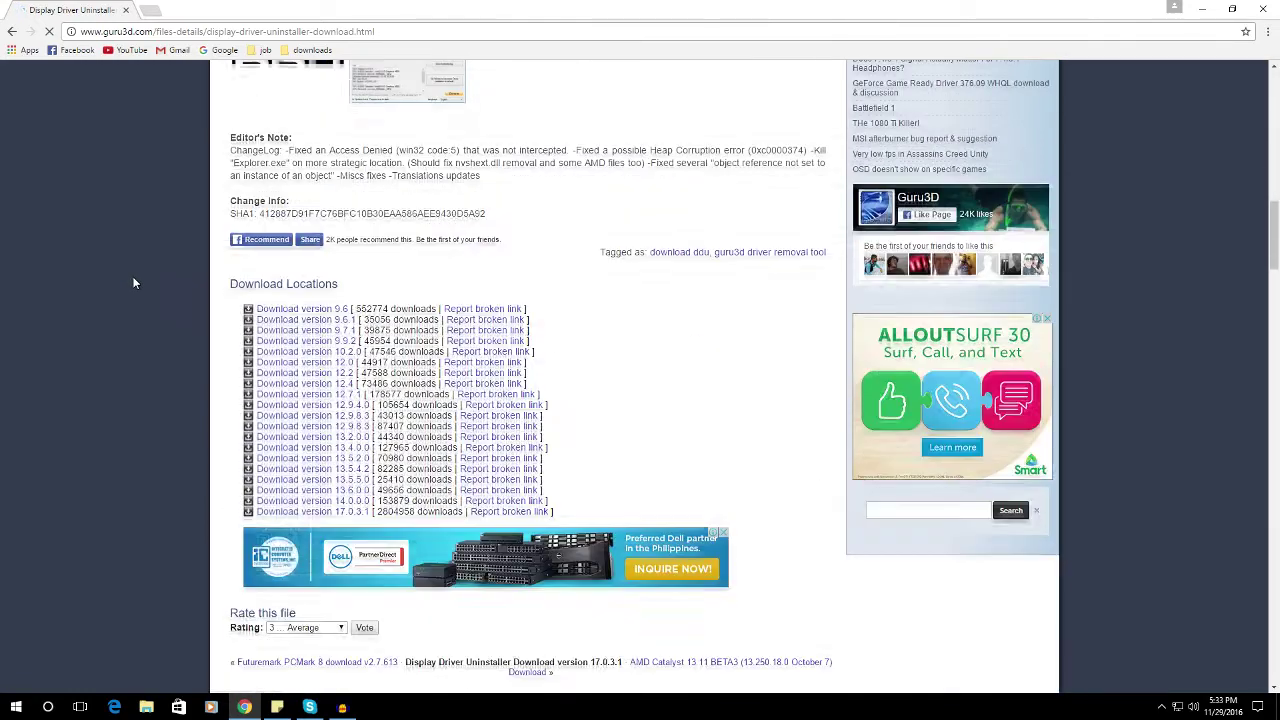
scroll(137, 270, "down", 1)
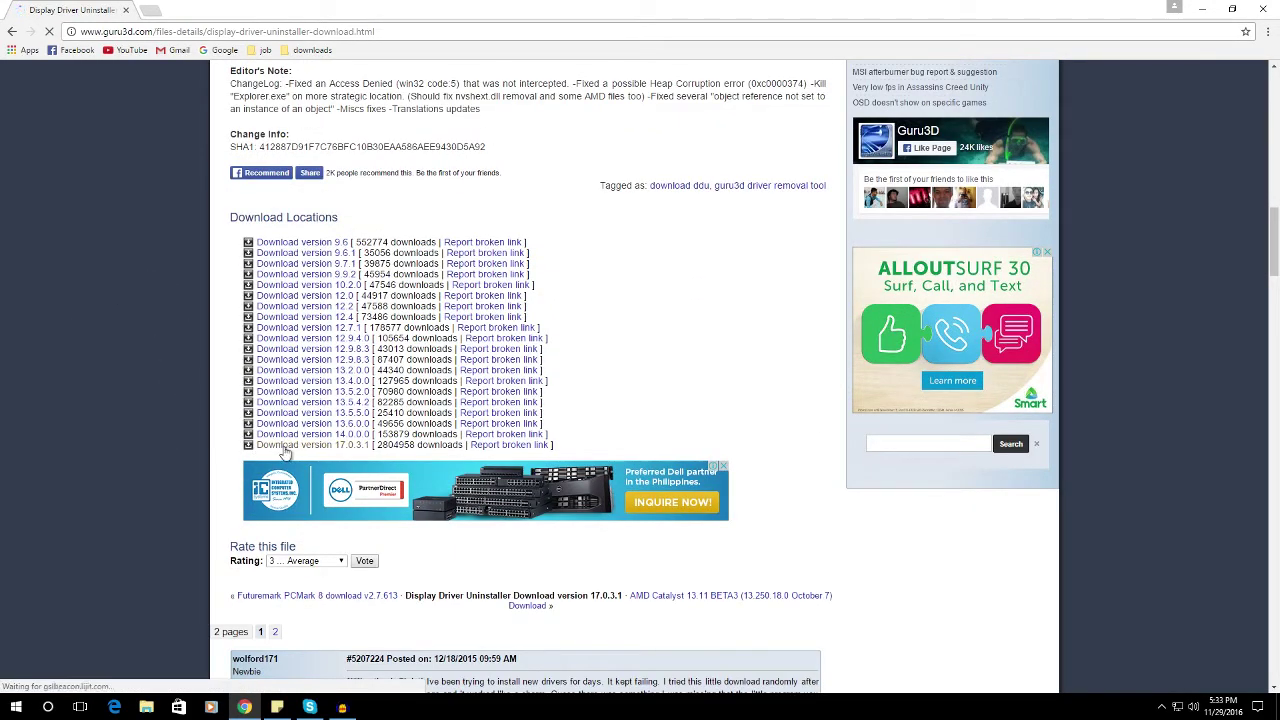
left_click(328, 452)
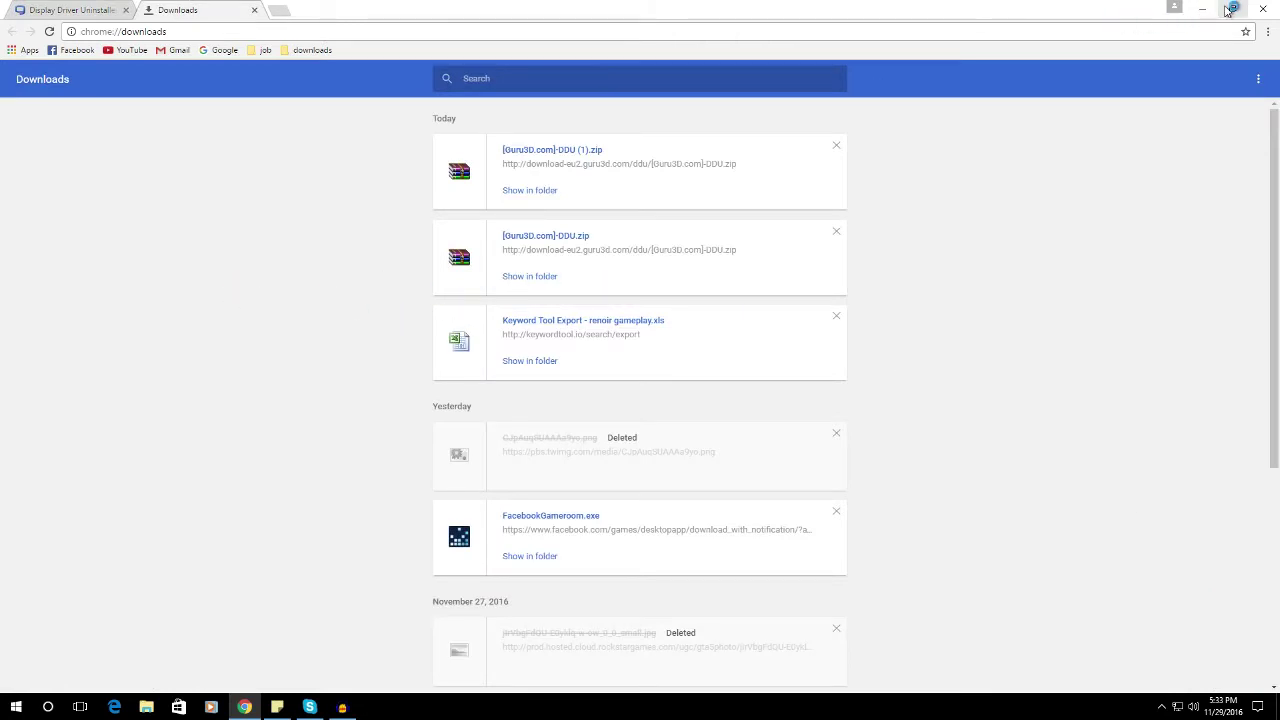
Step: Copy the downloaded DDU zip onto the desktop and close Chrome
left_click(1232, 9)
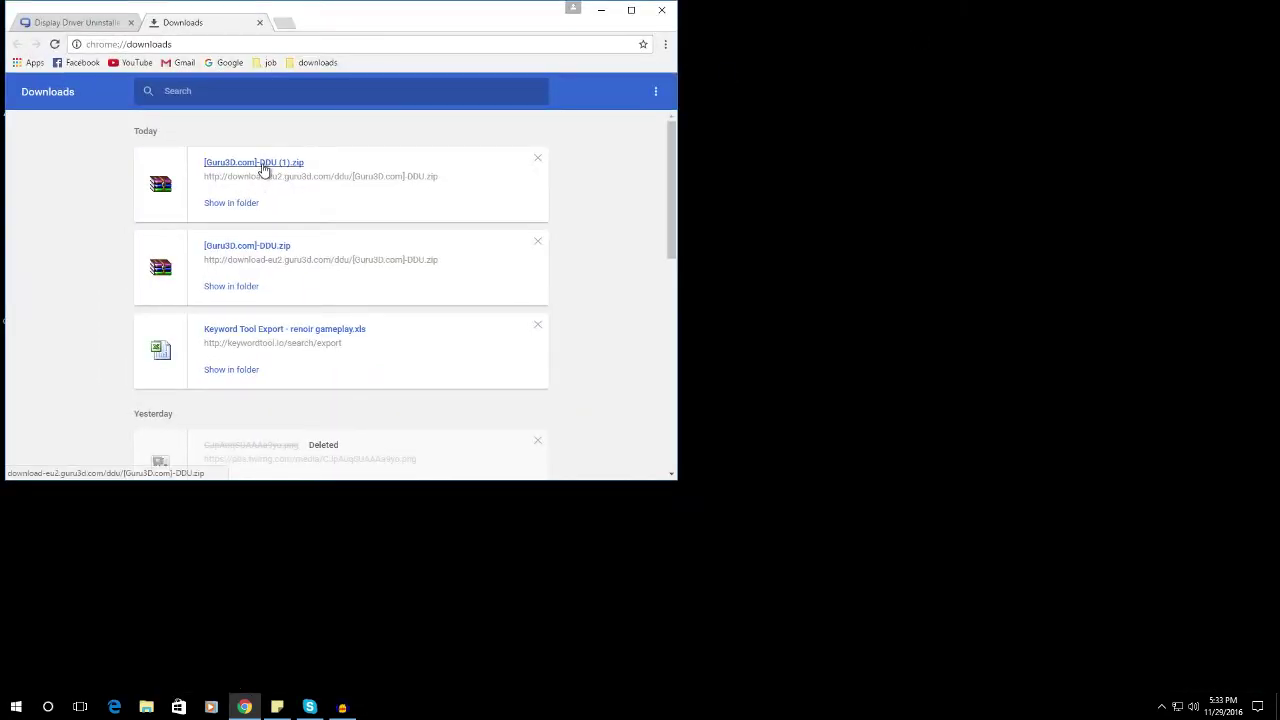
left_click_drag(288, 172, 891, 182)
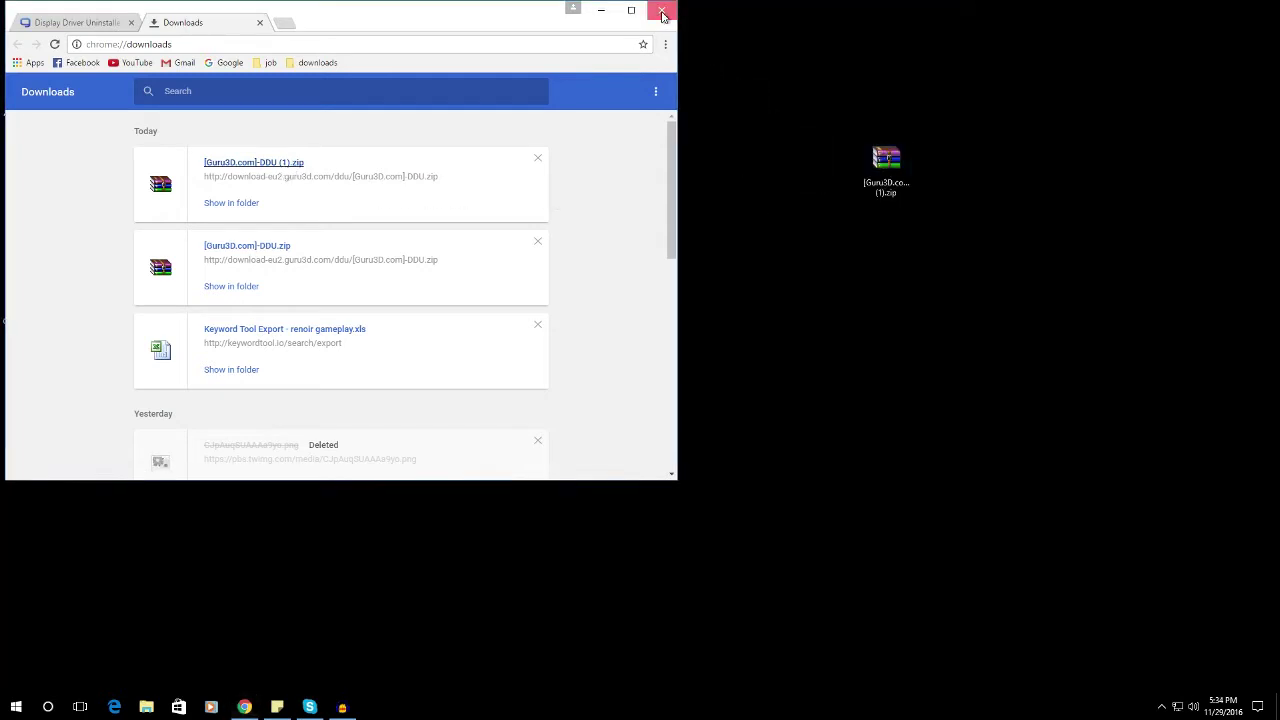
left_click(661, 10)
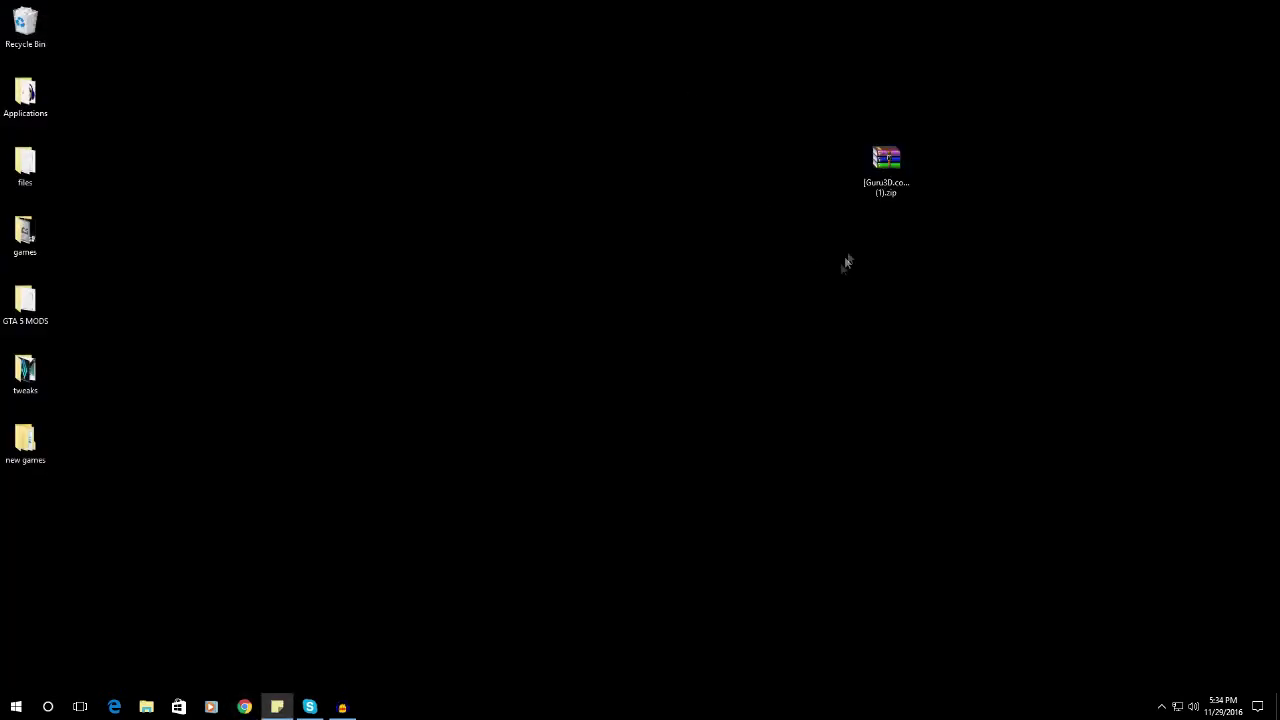
right_click(884, 173)
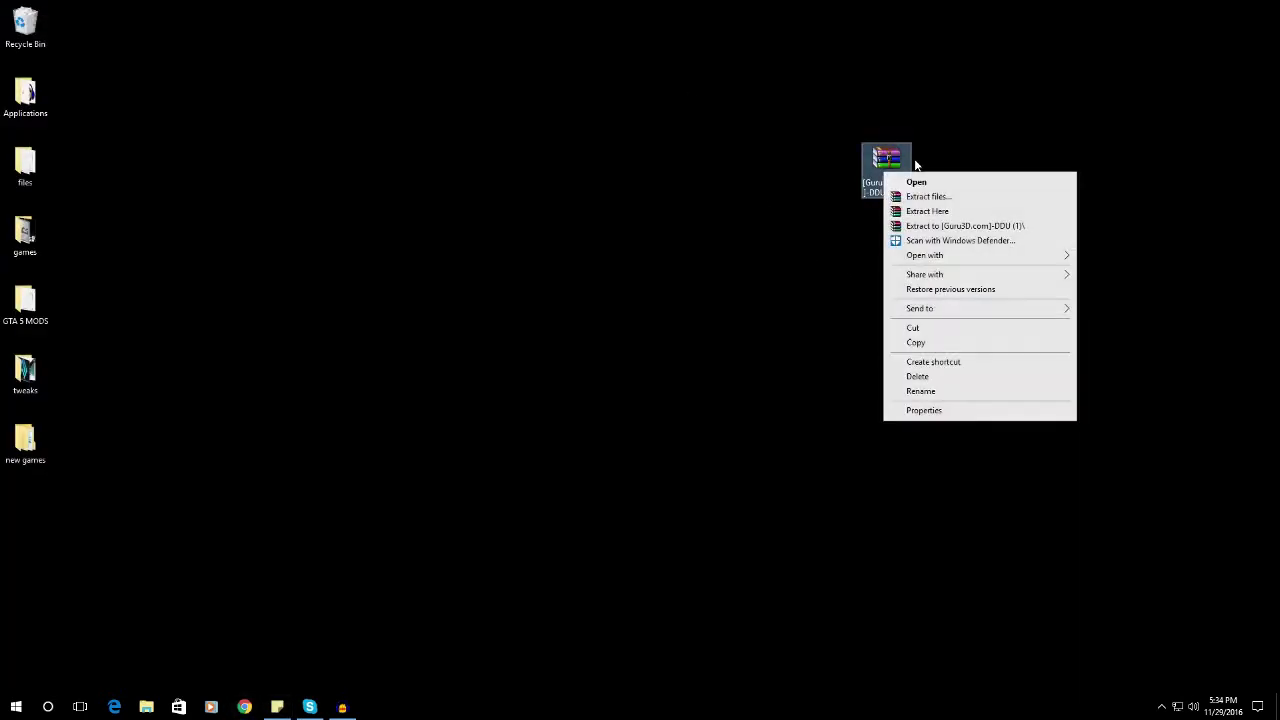
Step: Extract the zip to '[Guru3D.com]-DDU (1)', move that folder to the desktop centre and open it
left_click(990, 228)
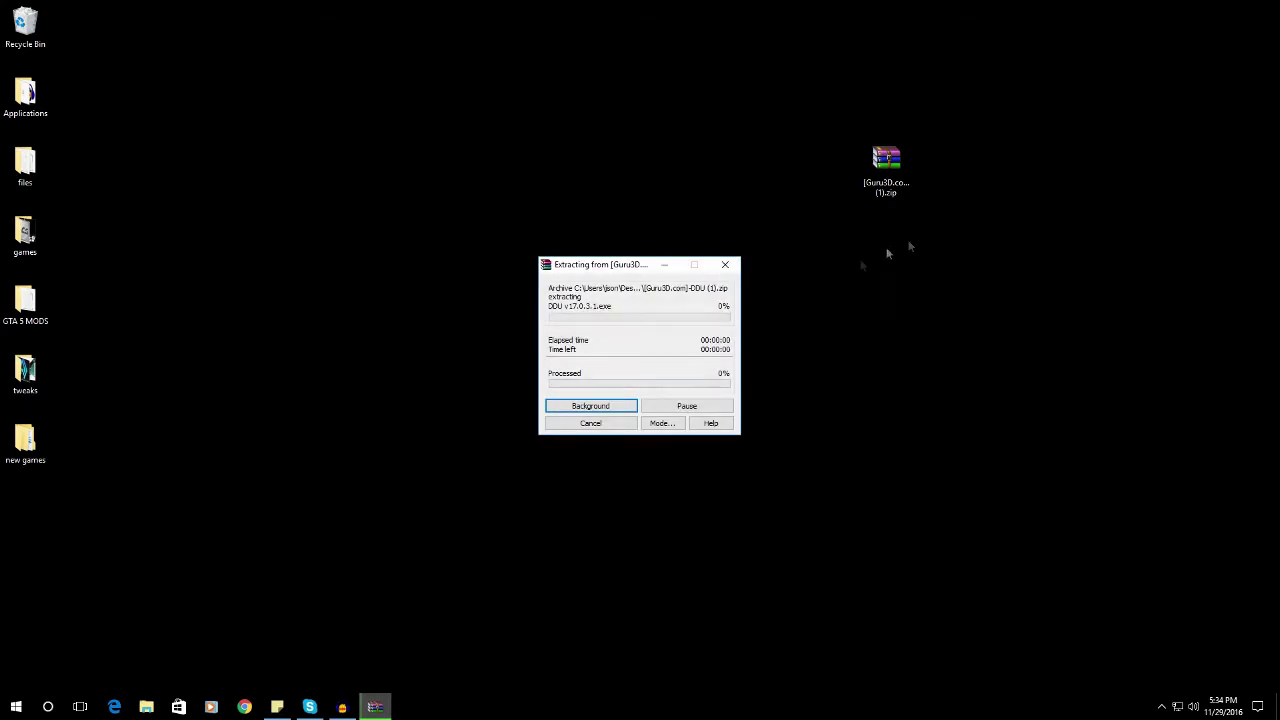
left_click_drag(46, 529, 705, 330)
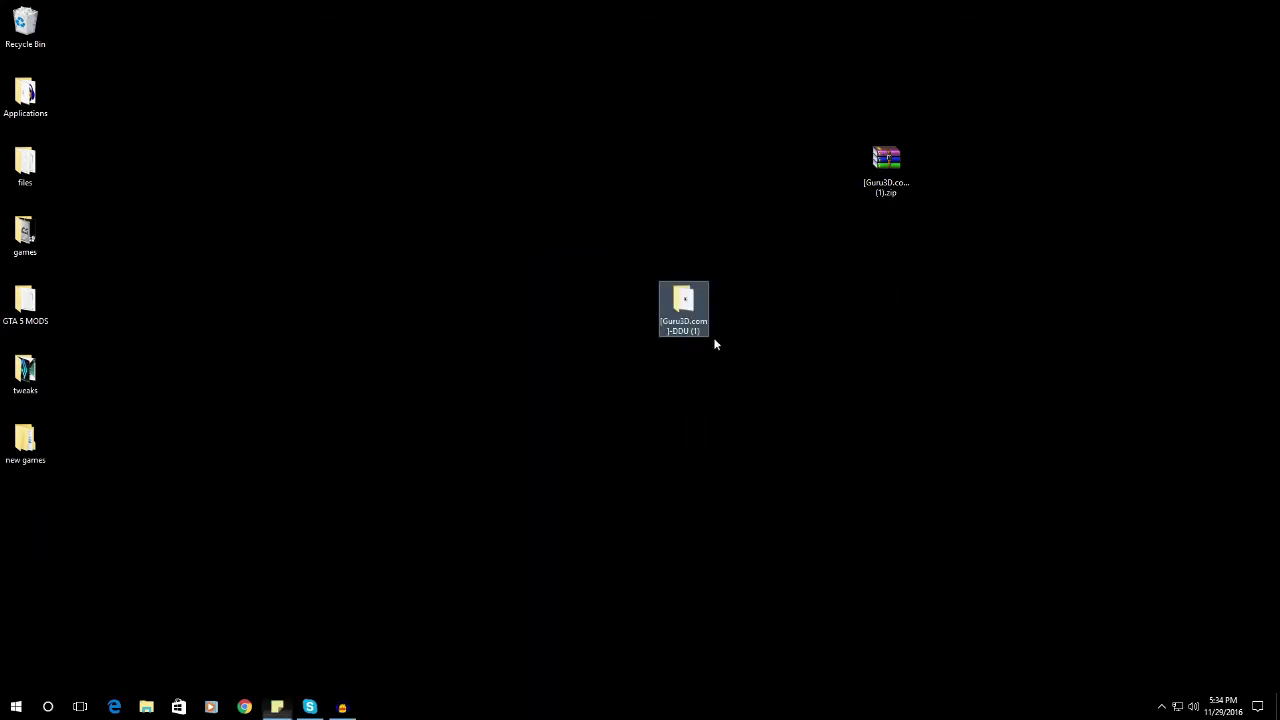
double_click(692, 318)
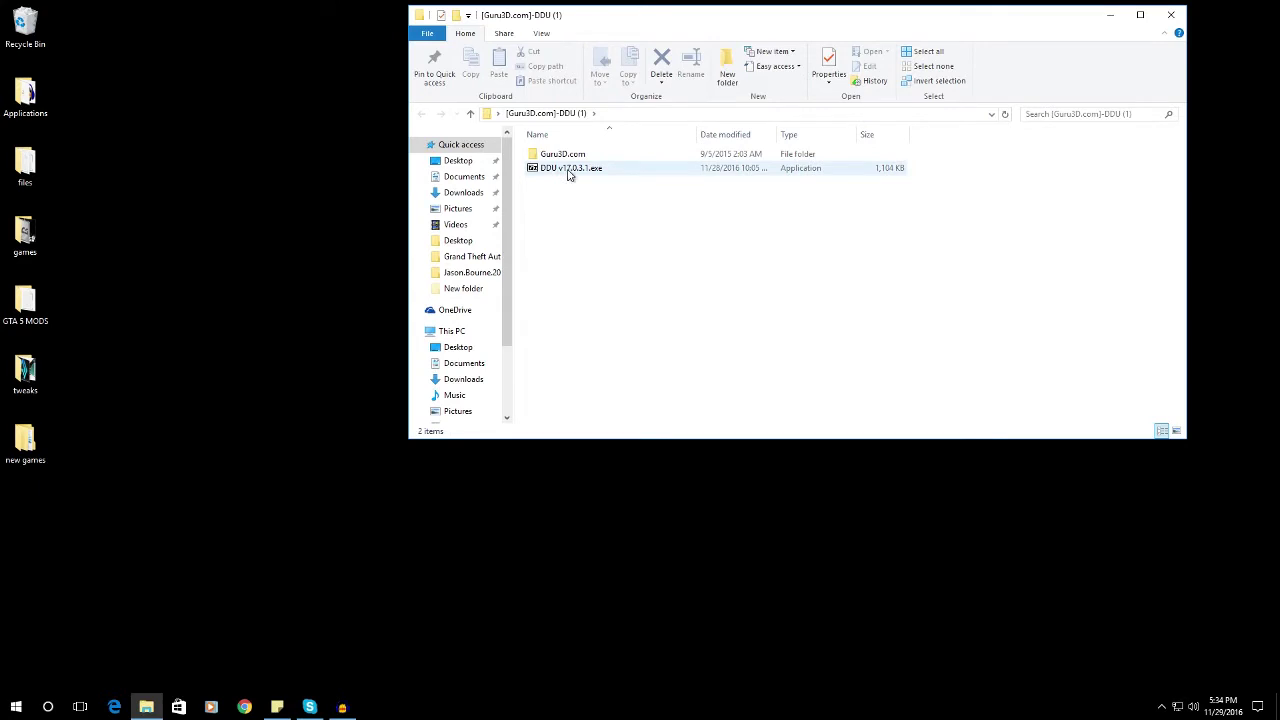
Step: Run DDU v17.0.3.1.exe and extract its files into the same folder
double_click(568, 170)
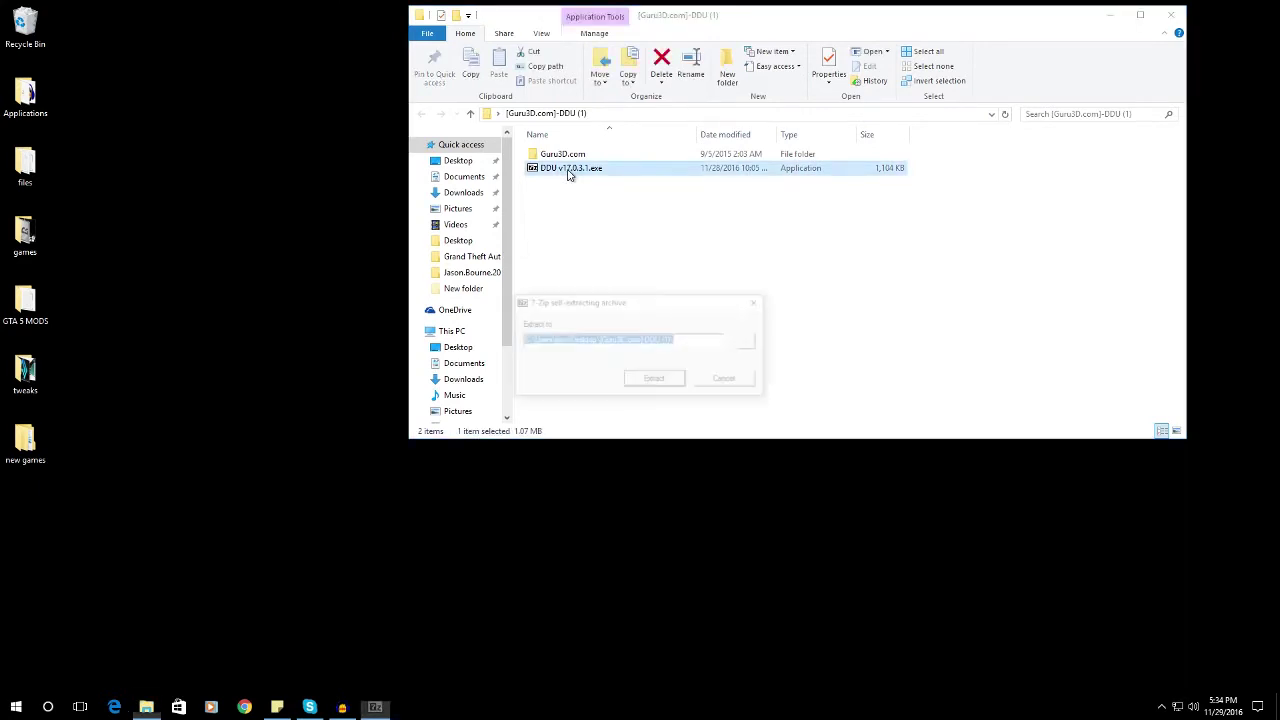
left_click(658, 382)
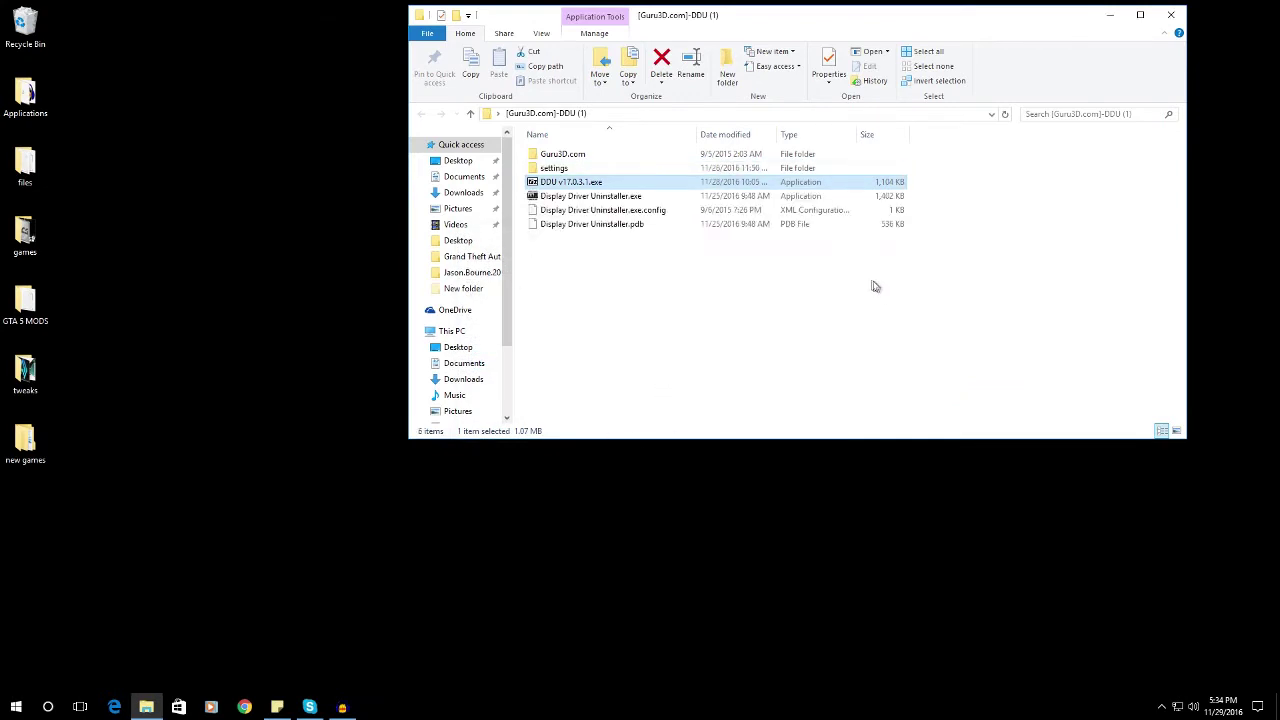
left_click(651, 270)
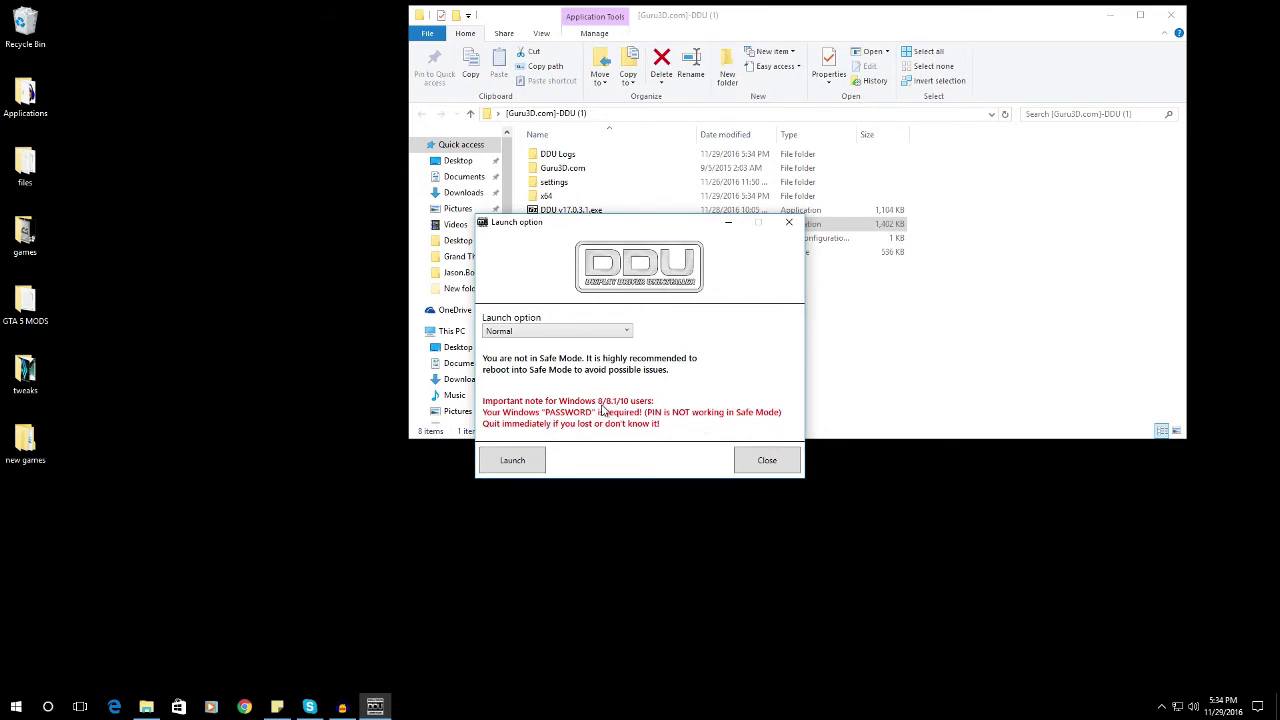
Step: Try Safe Mode as the launch option, then revert to Normal and launch DDU
left_click(613, 333)
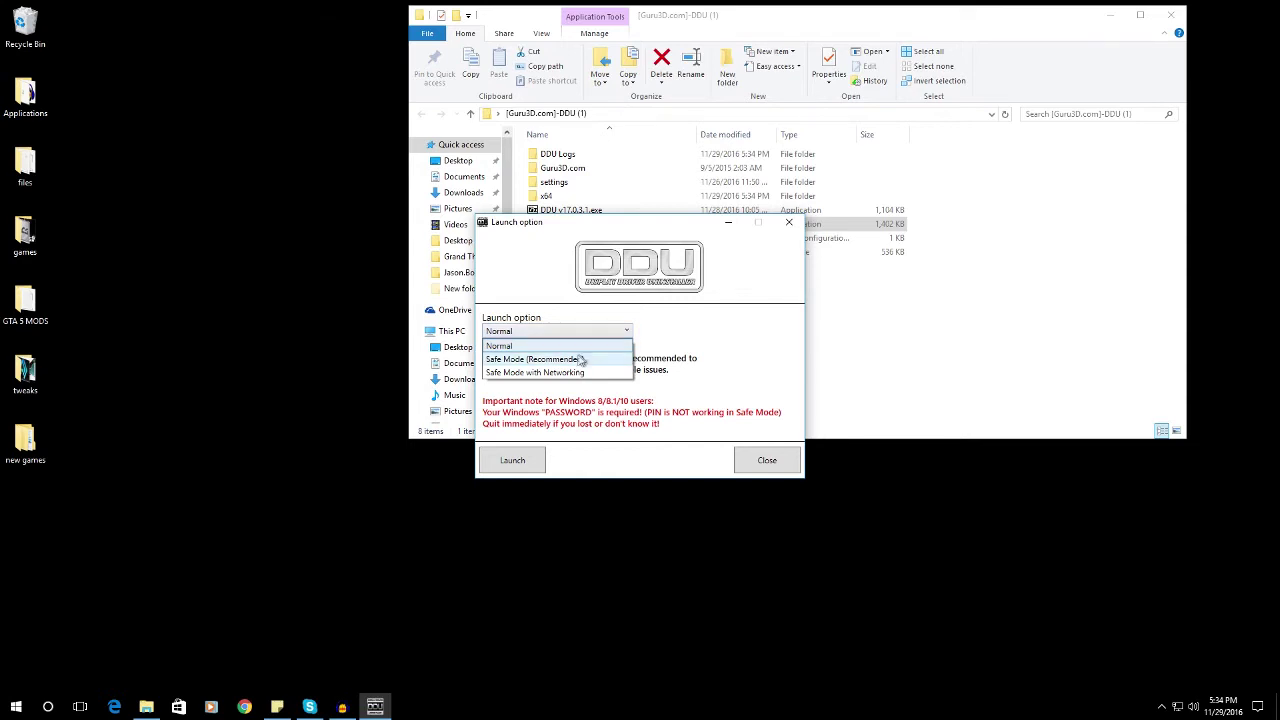
left_click(578, 360)
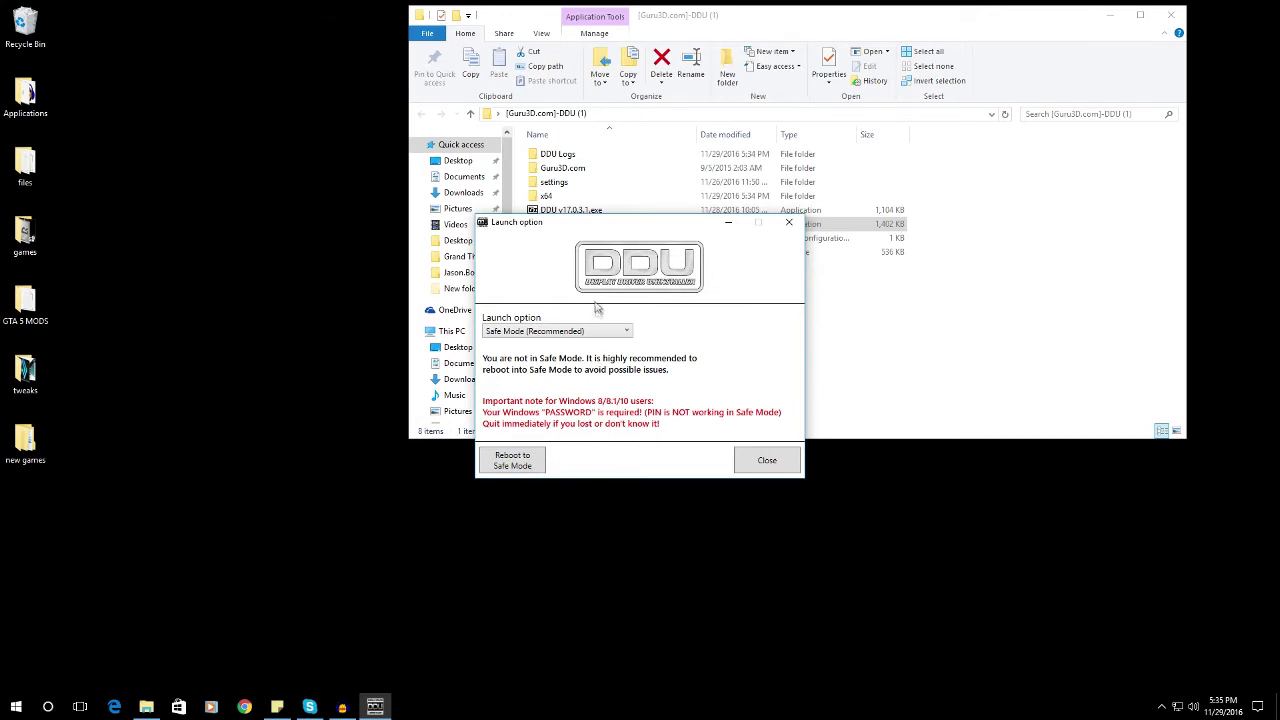
left_click(607, 331)
left_click(547, 349)
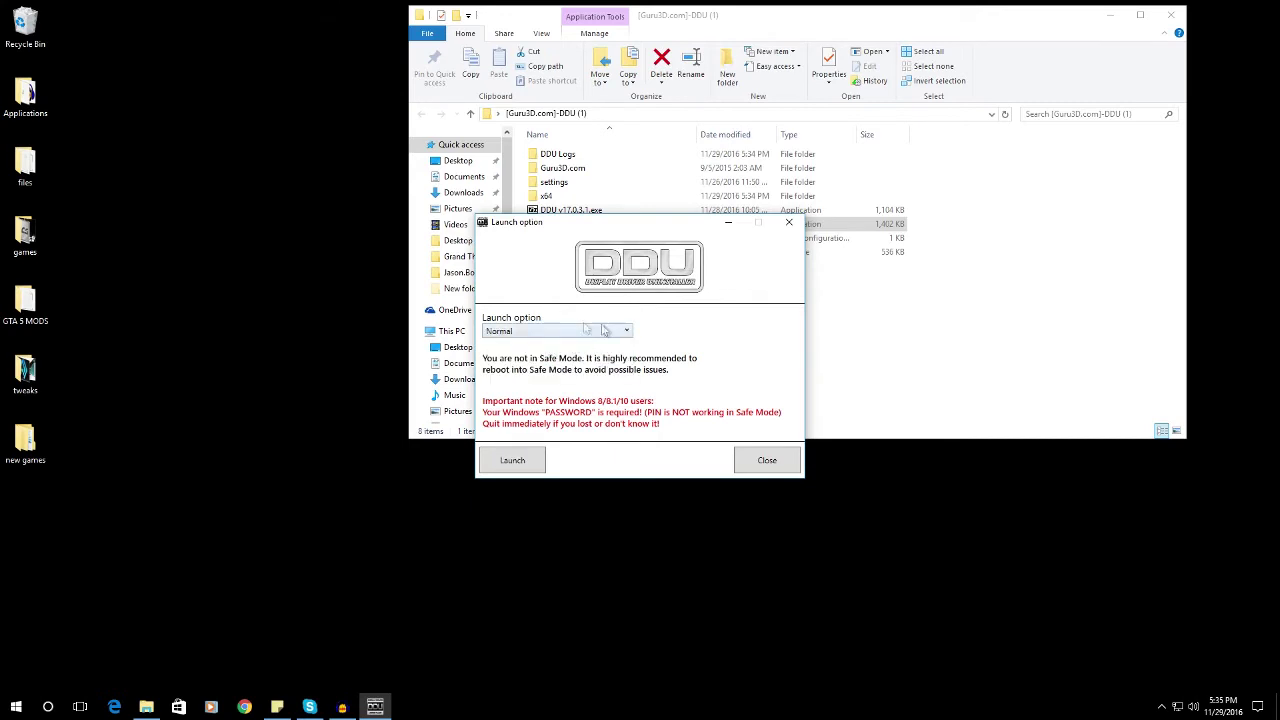
left_click(534, 458)
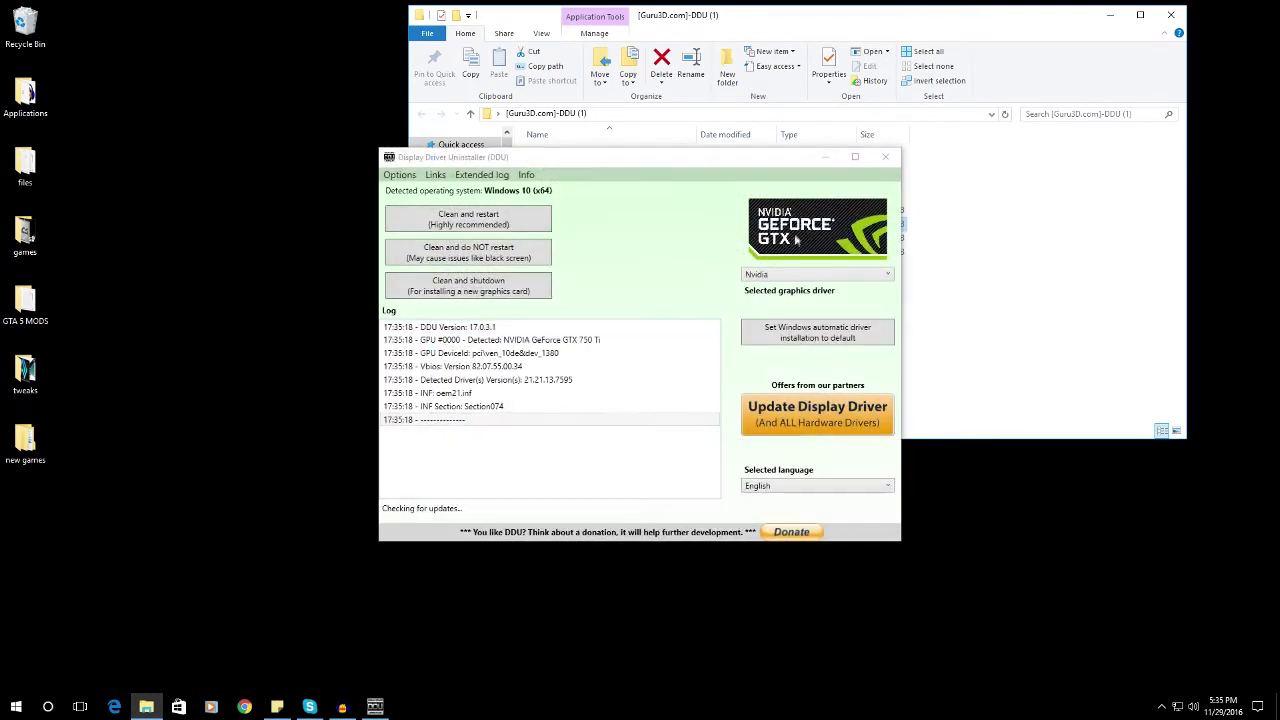
Step: Move the DDU window, keep Nvidia as the graphics driver to clean, then close DDU
left_click_drag(630, 152, 450, 77)
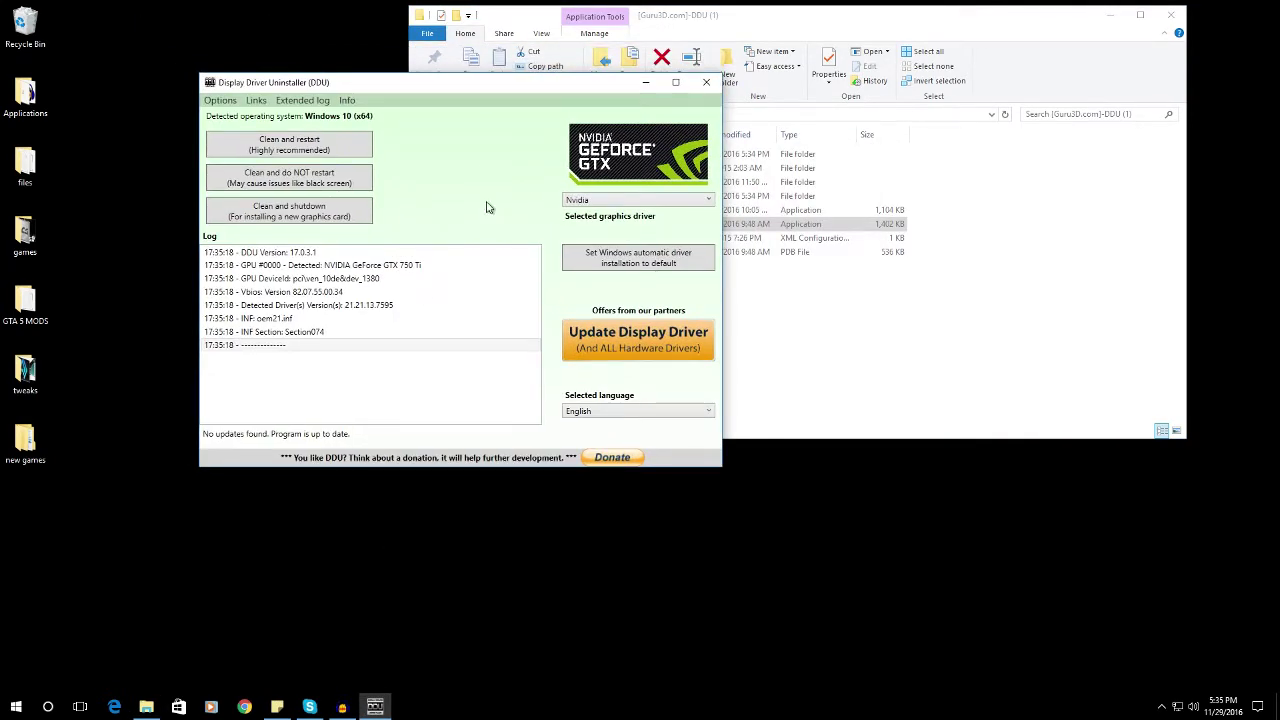
left_click(578, 202)
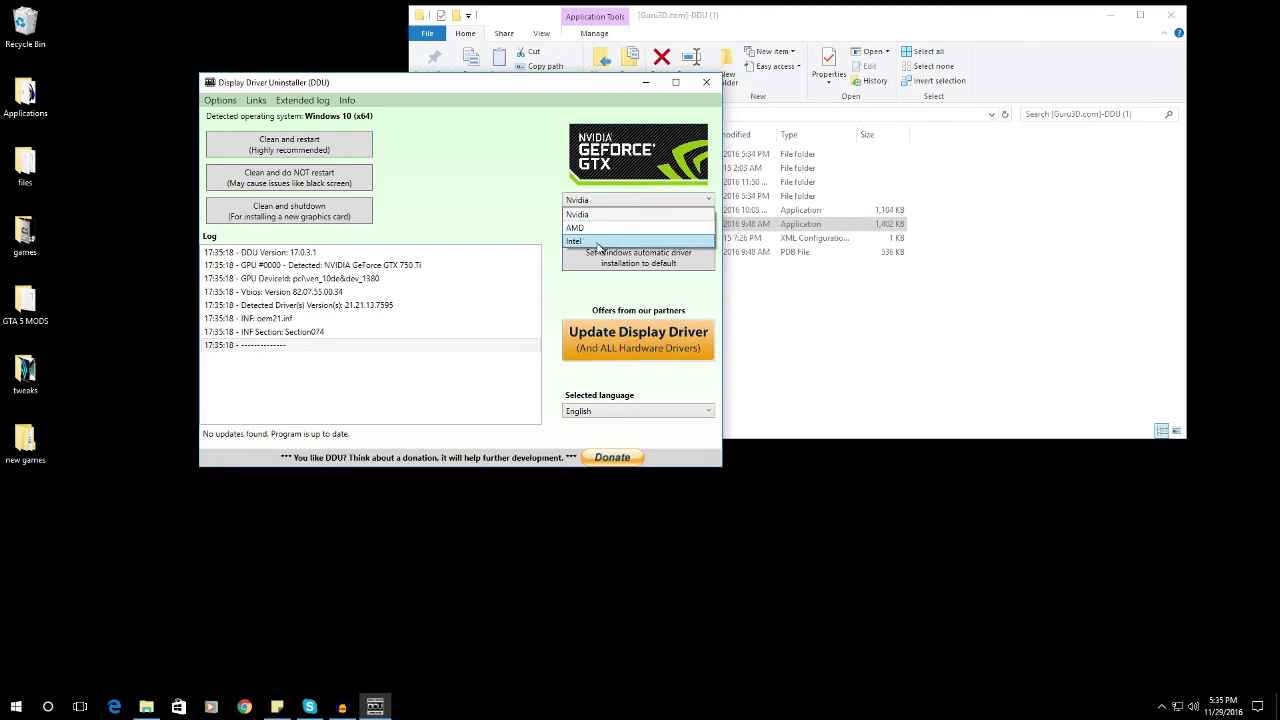
left_click(481, 204)
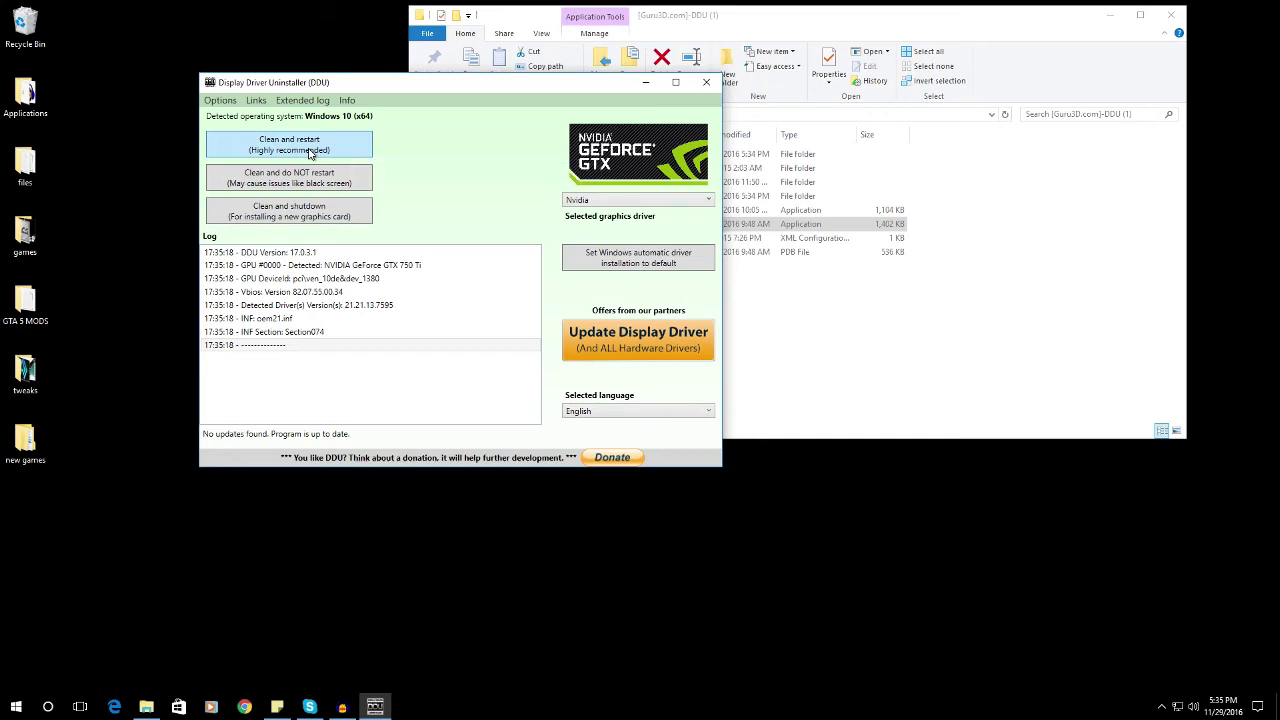
left_click(705, 83)
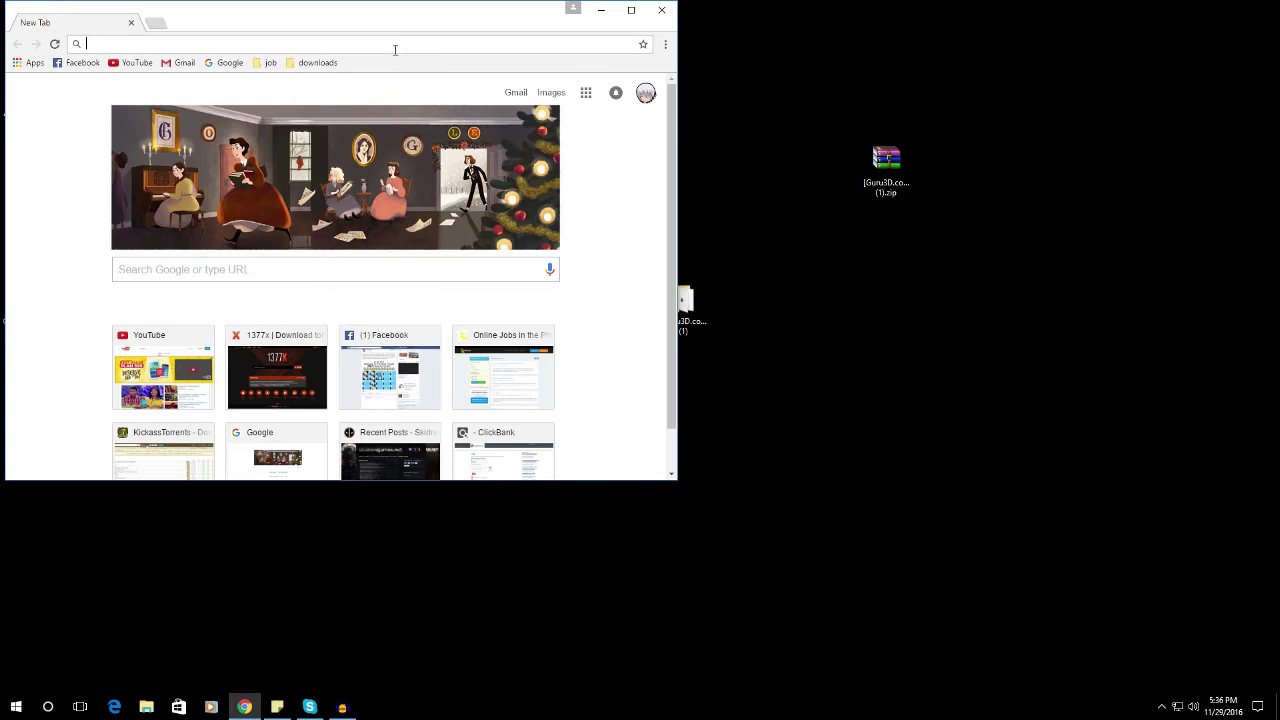
Step: Search for nvidia and open NVIDIA's GeForce Drivers page
type("nvidia.com/page/home.html")
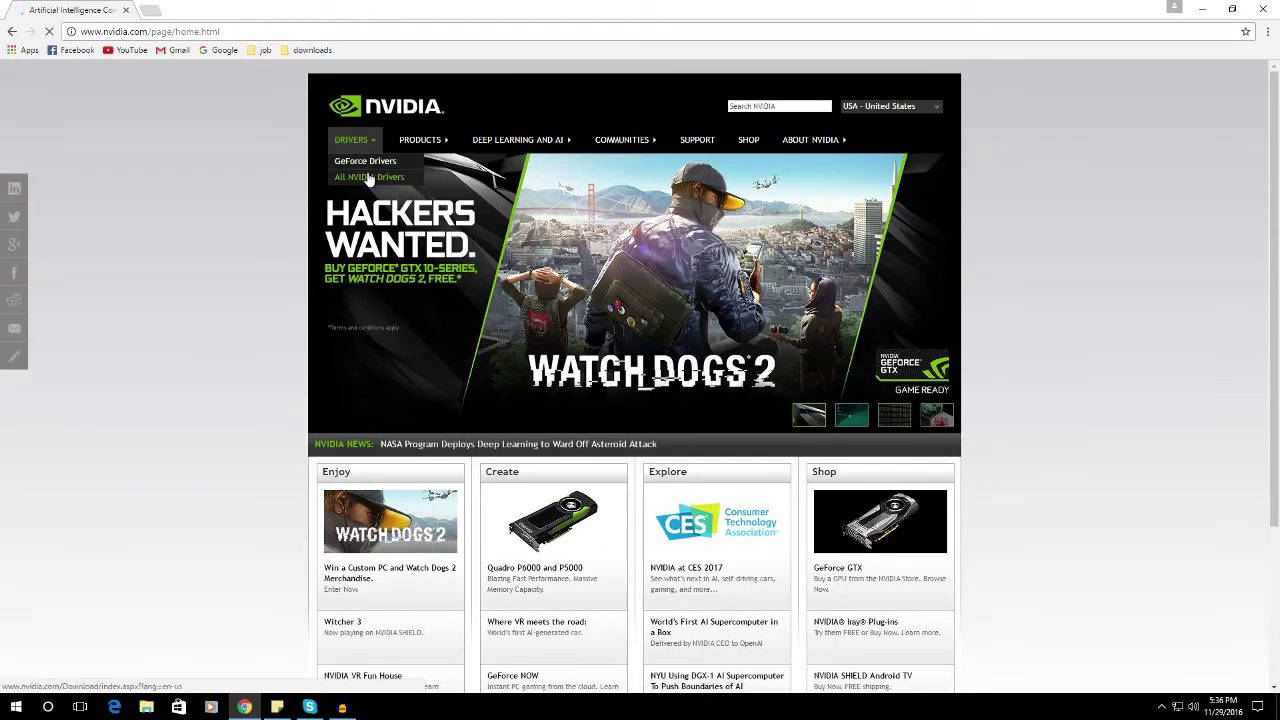
left_click(365, 161)
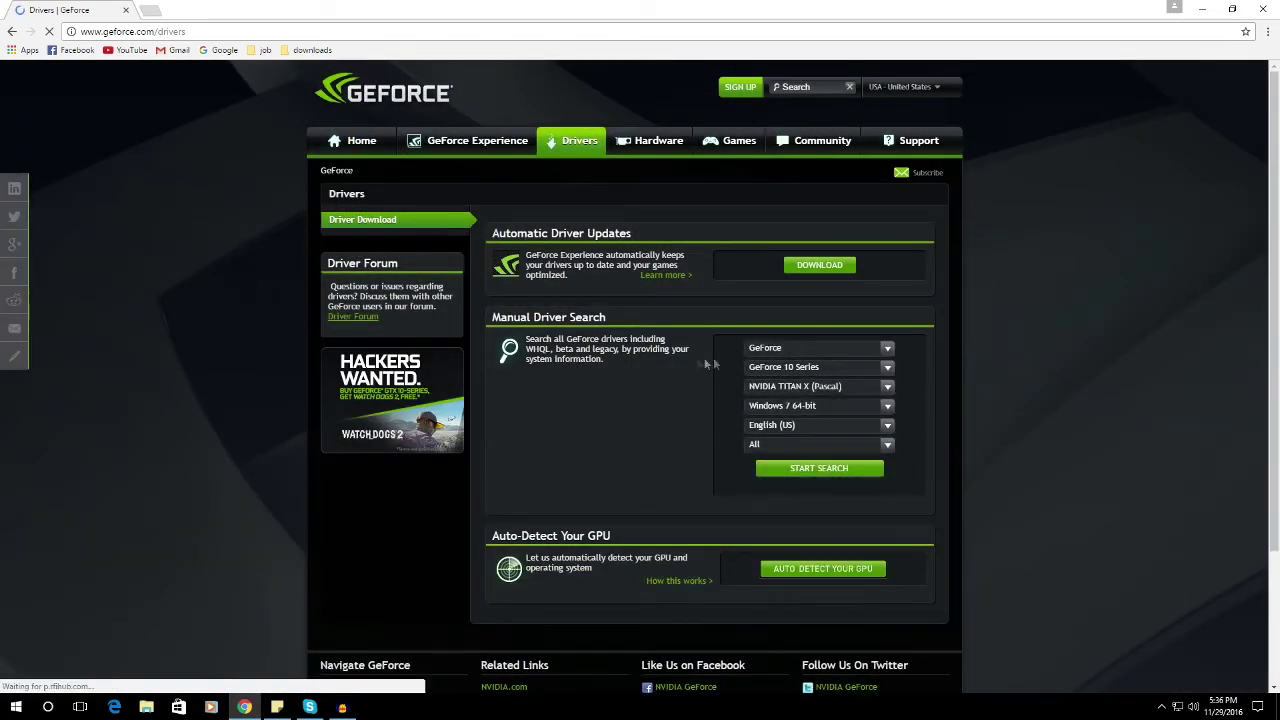
Step: Choose GeForce, GeForce 700 Series and GeForce GTX 750 Ti in the manual driver search
left_click(887, 350)
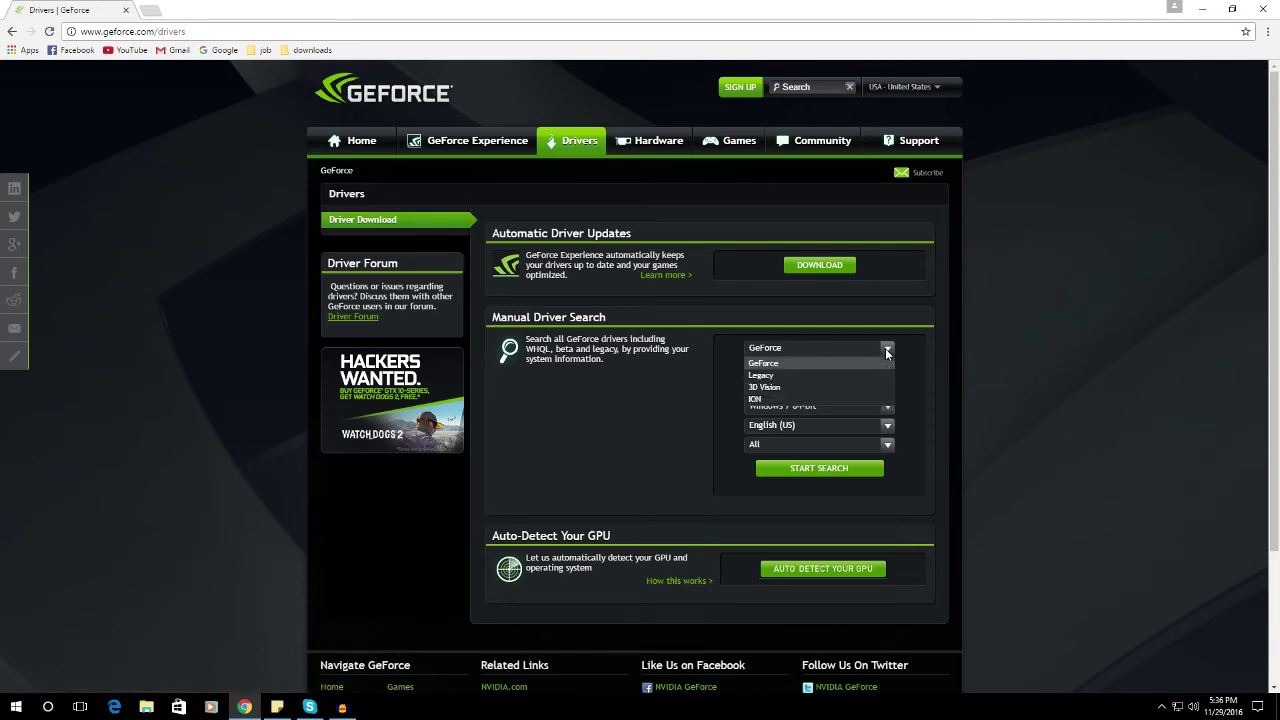
left_click(807, 363)
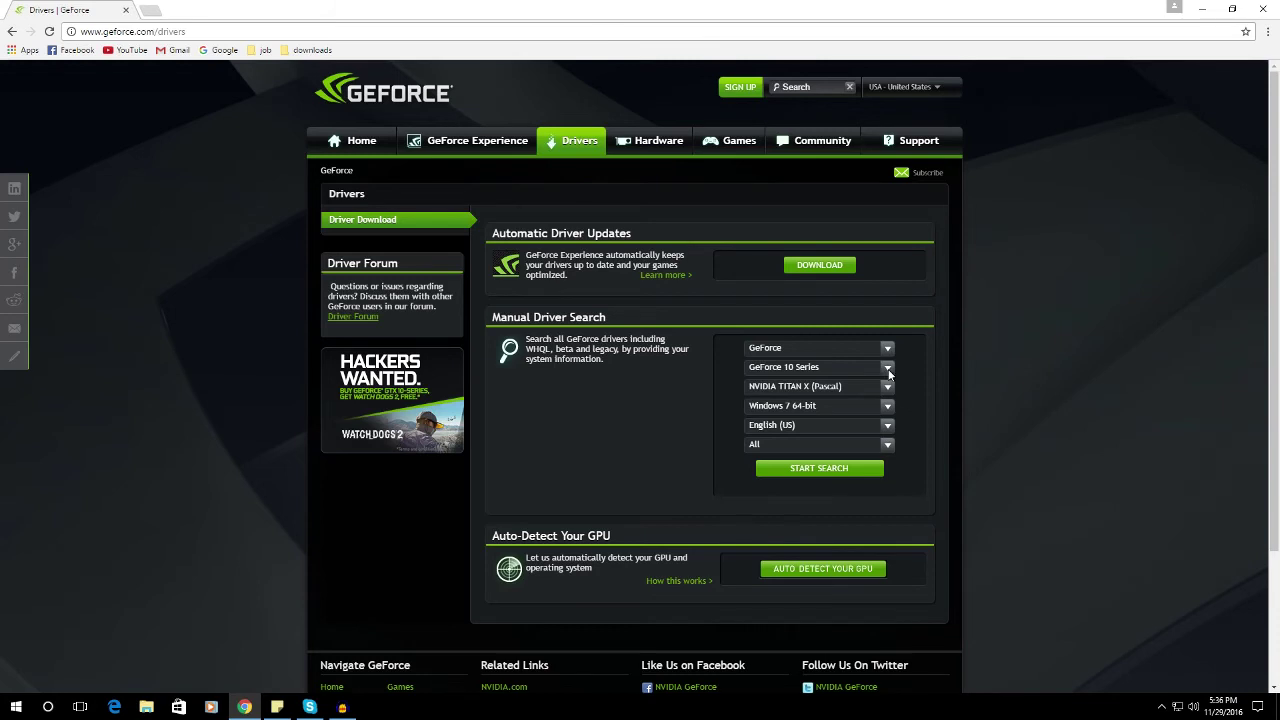
left_click(888, 370)
scroll(853, 441, "down", 2)
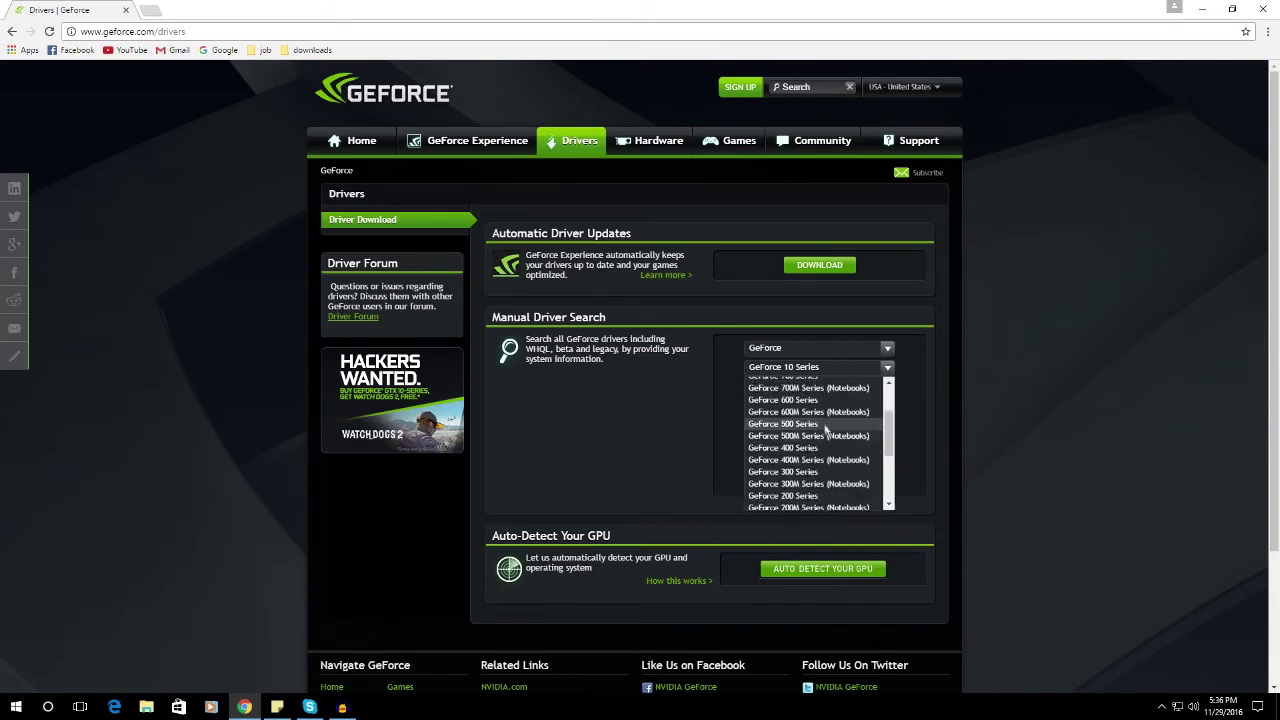
scroll(830, 430, "up", 2)
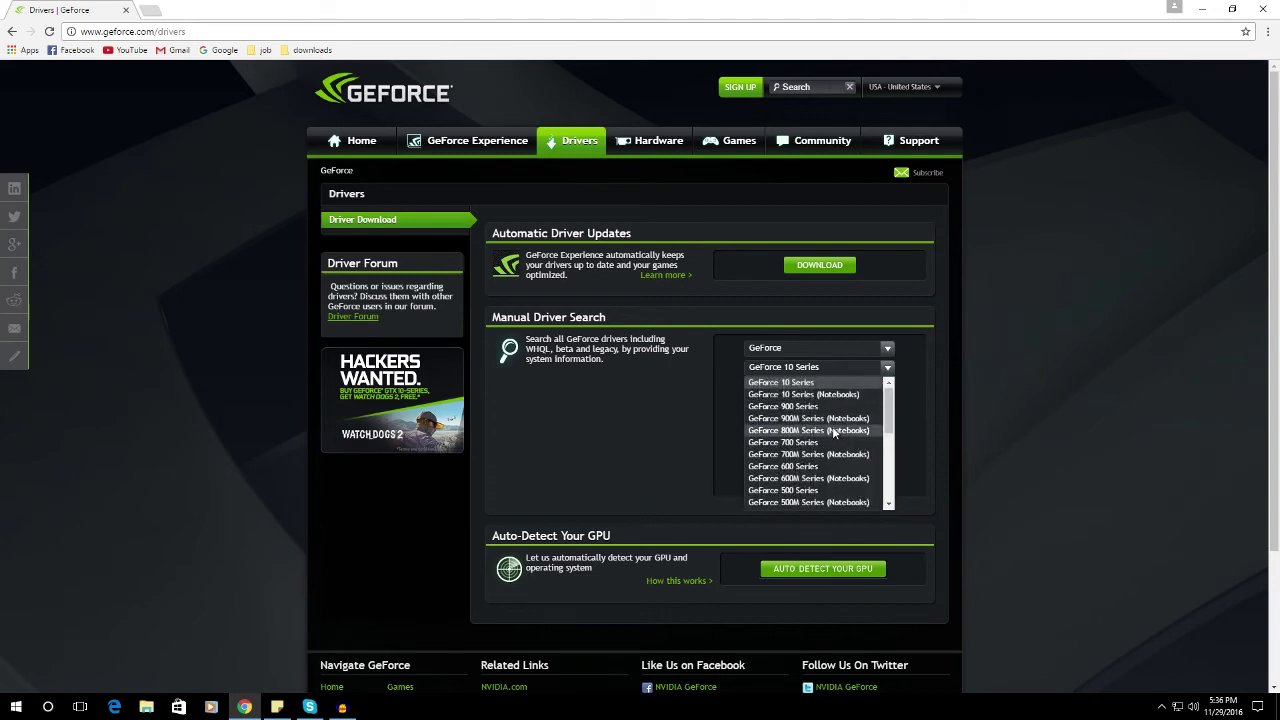
left_click(835, 446)
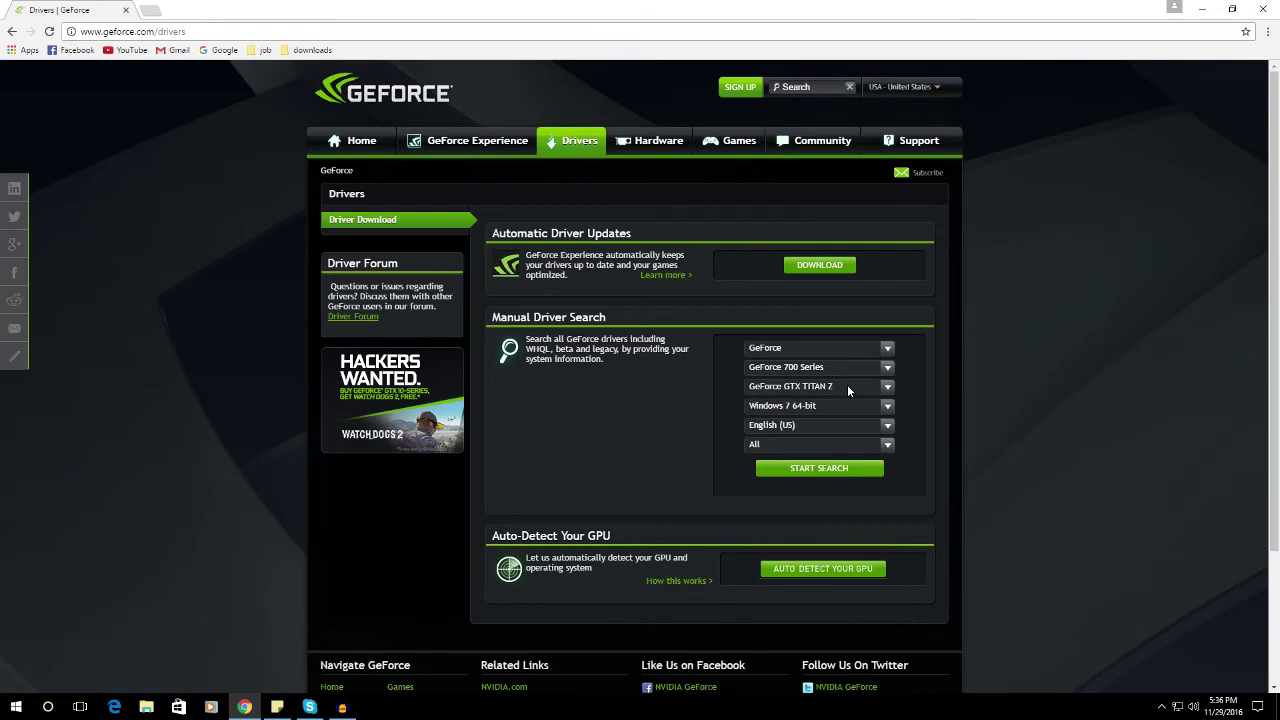
left_click(847, 387)
scroll(828, 445, "down", 2)
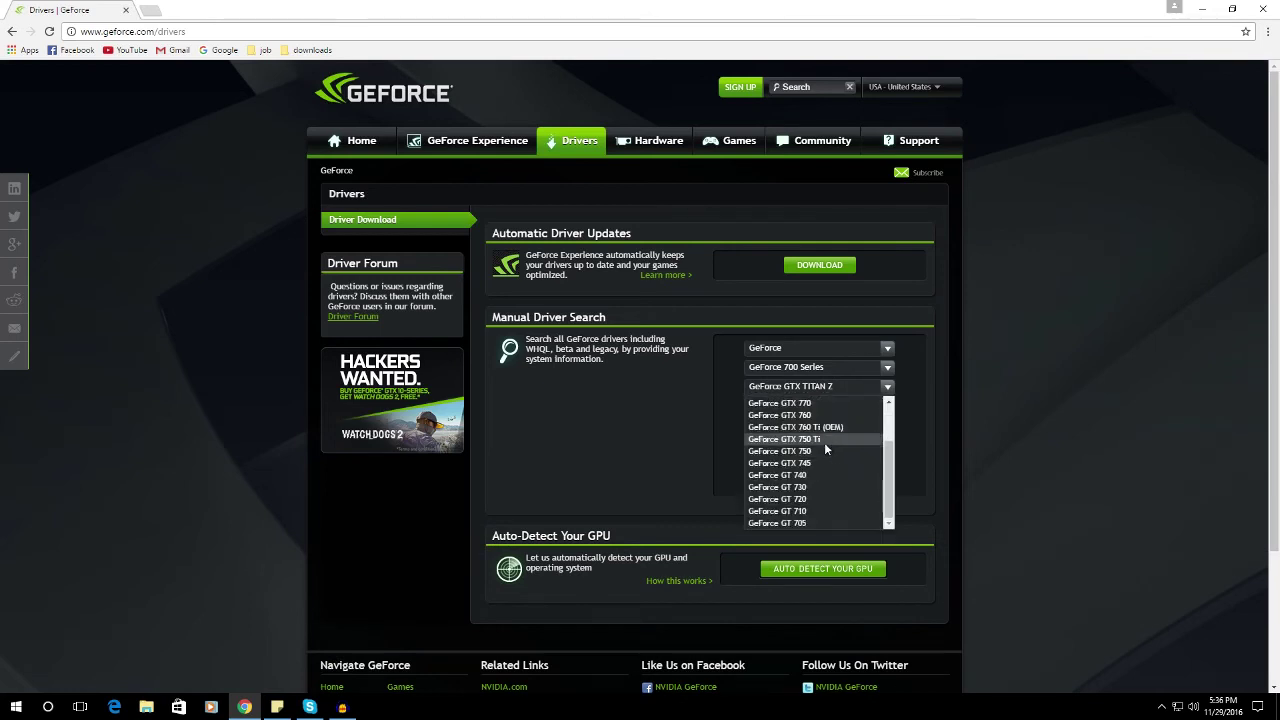
left_click(824, 440)
Step: Set the operating system to Windows 10 64-bit and start the driver search
left_click(855, 408)
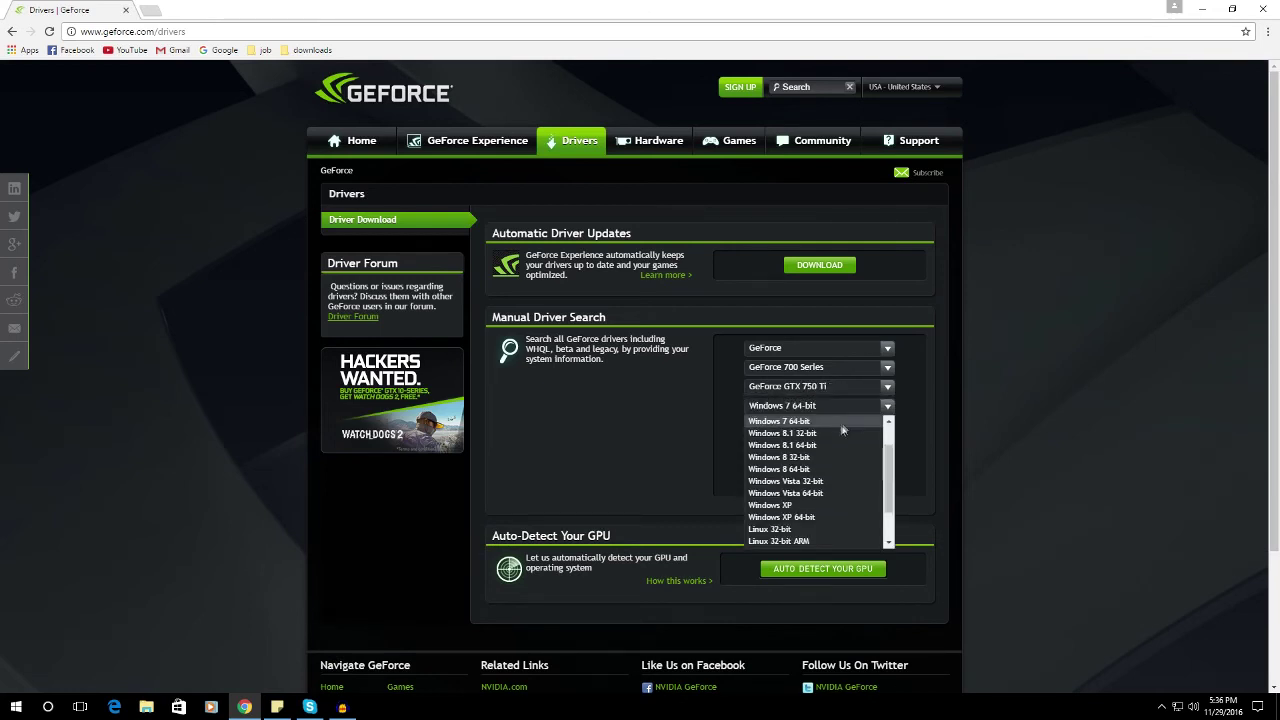
scroll(805, 483, "down", 2)
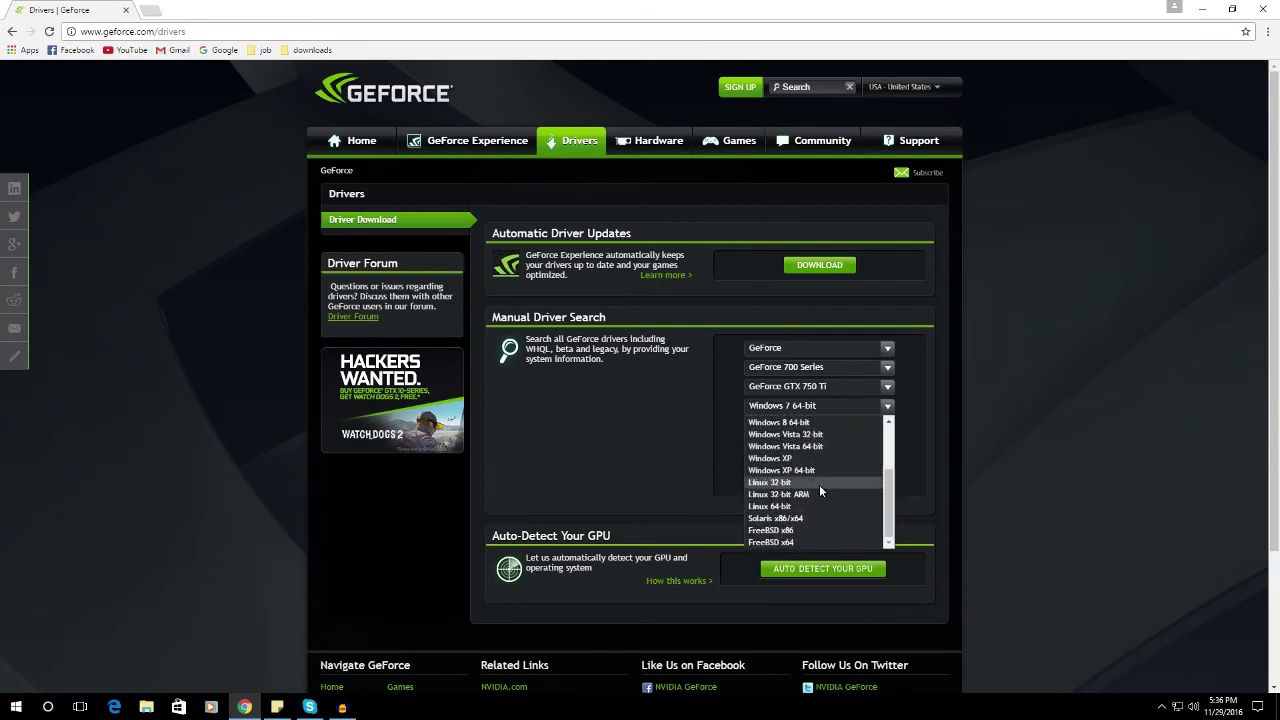
scroll(819, 484, "up", 3)
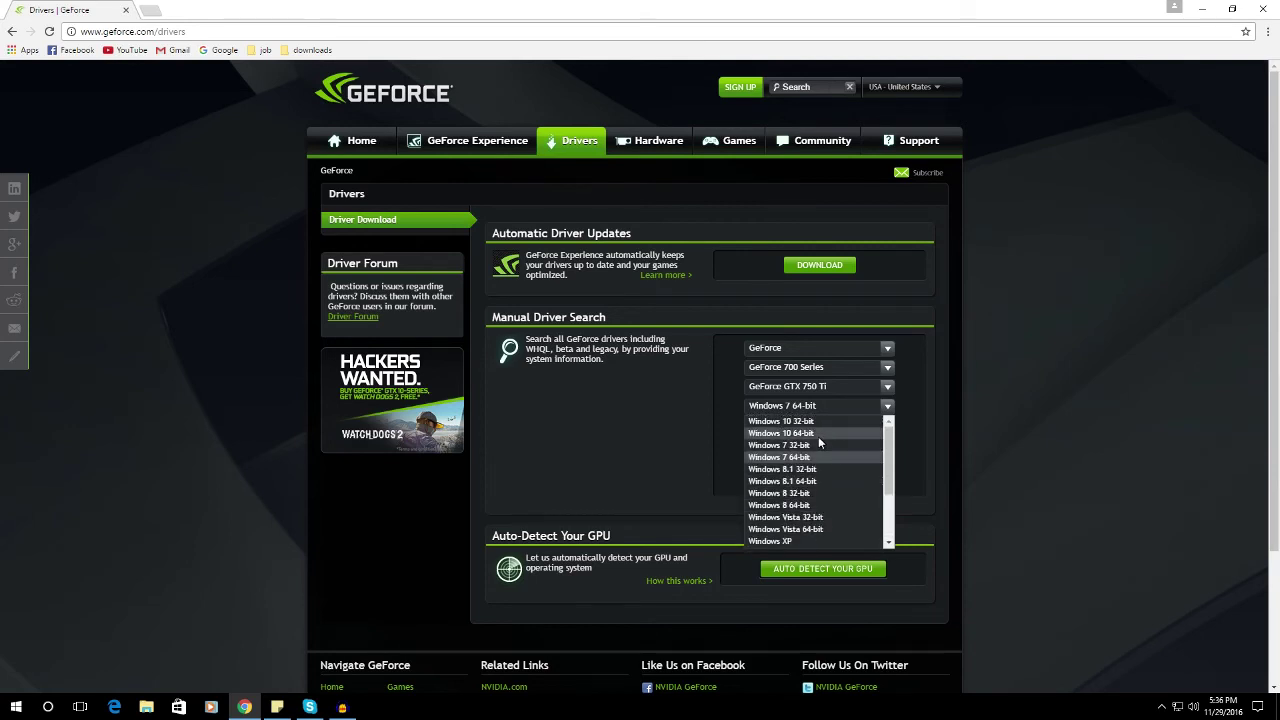
left_click(800, 433)
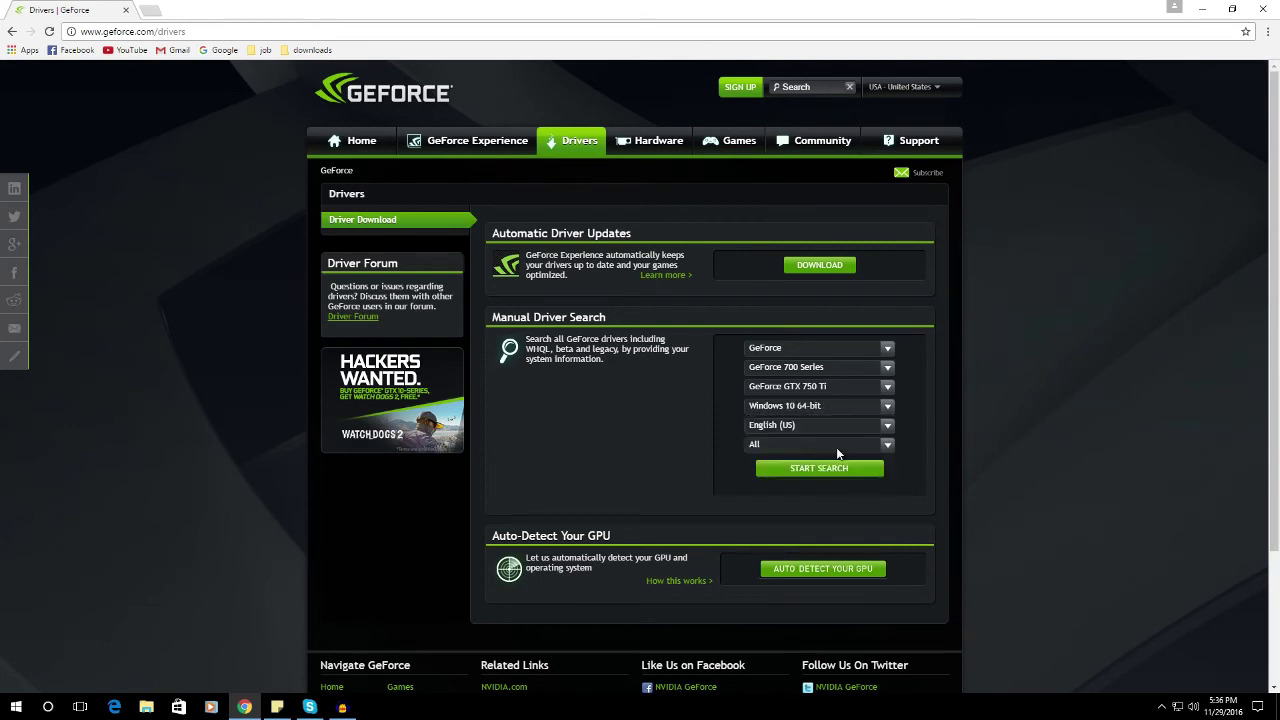
left_click(820, 468)
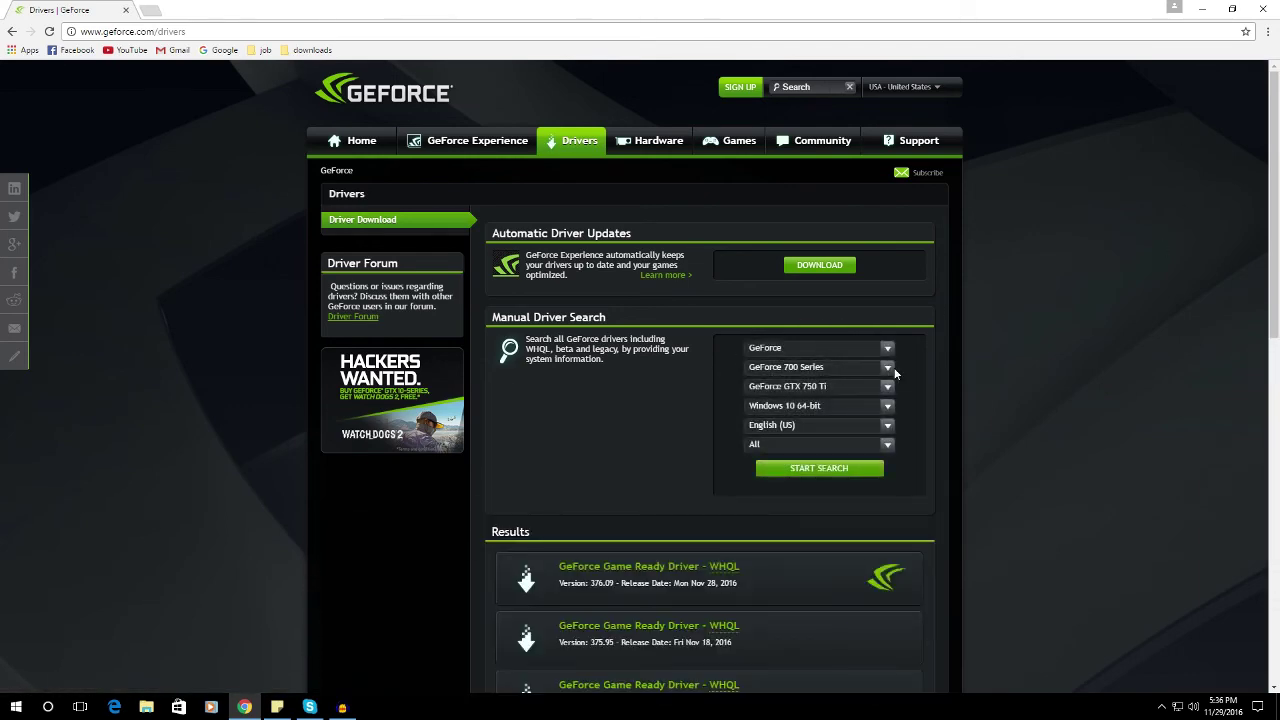
Step: Review the GTX 750 Ti driver results, topped by 376.09, then minimize Chrome
scroll(976, 358, "down", 3)
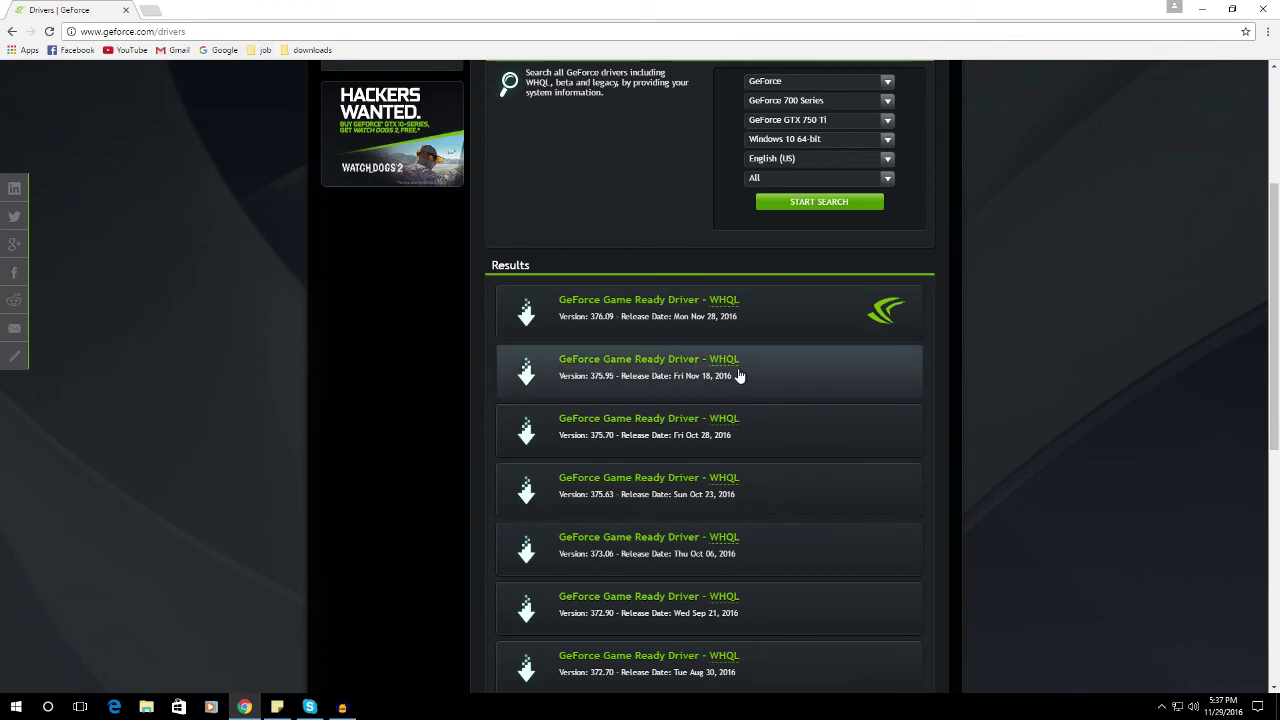
scroll(740, 375, "up", 3)
scroll(742, 440, "down", 1)
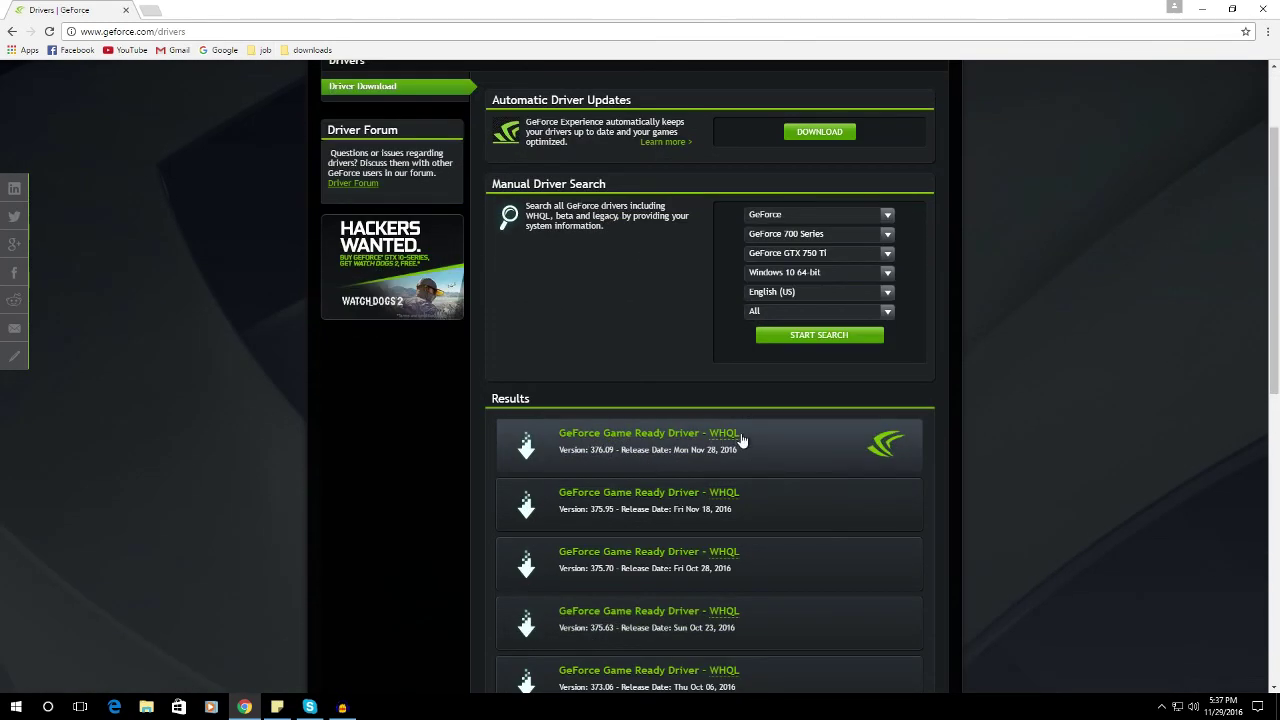
left_click(1202, 9)
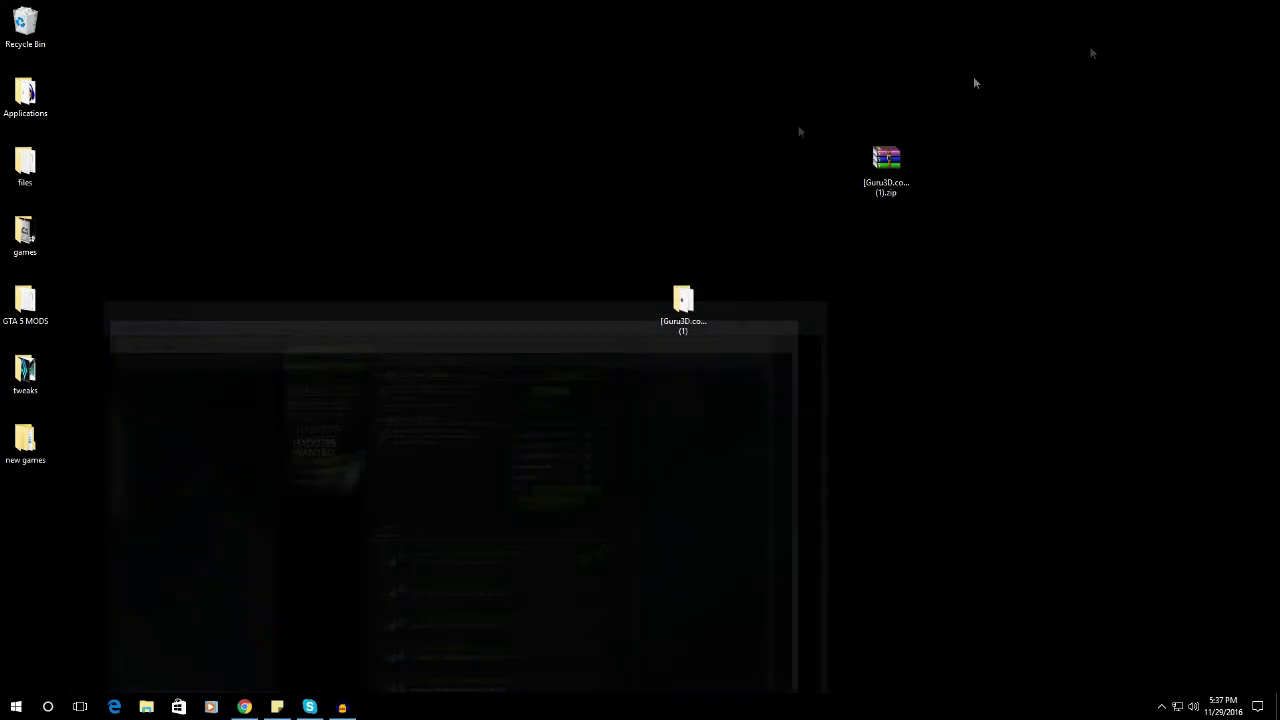